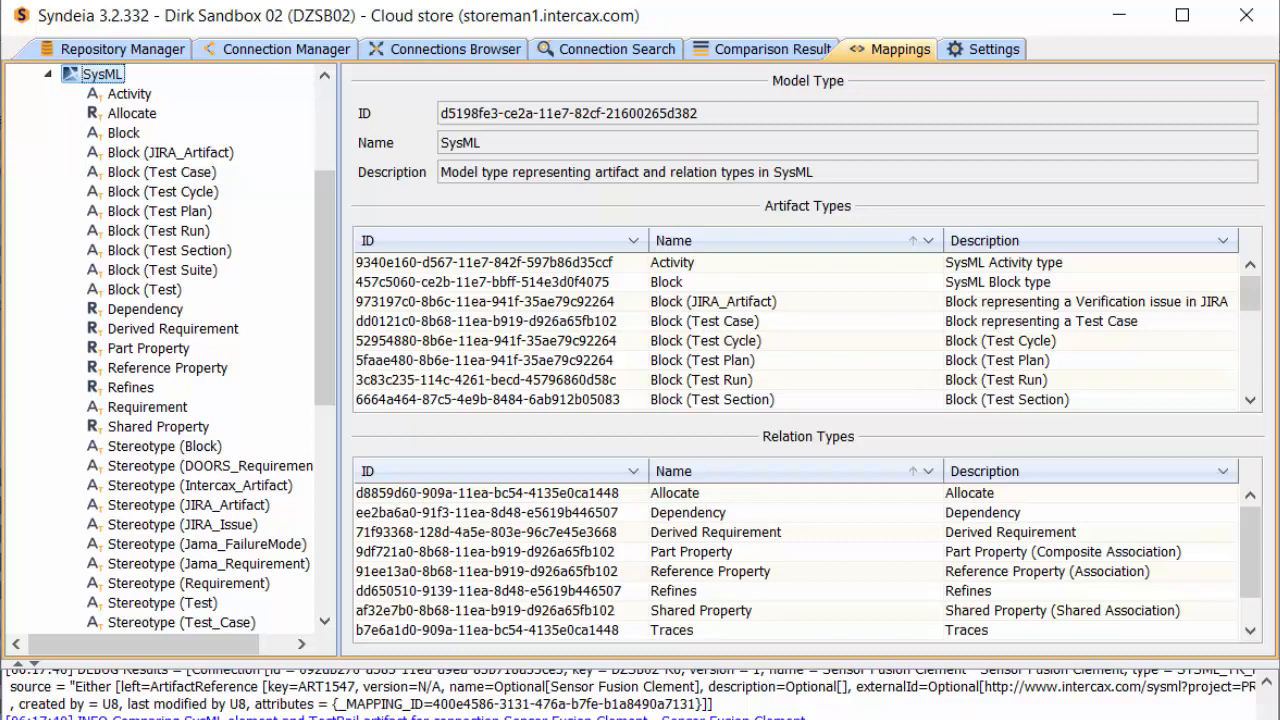
Add the relation type "TestRail Run -> TestRail Suite" to the TestRail model type
click(47, 74)
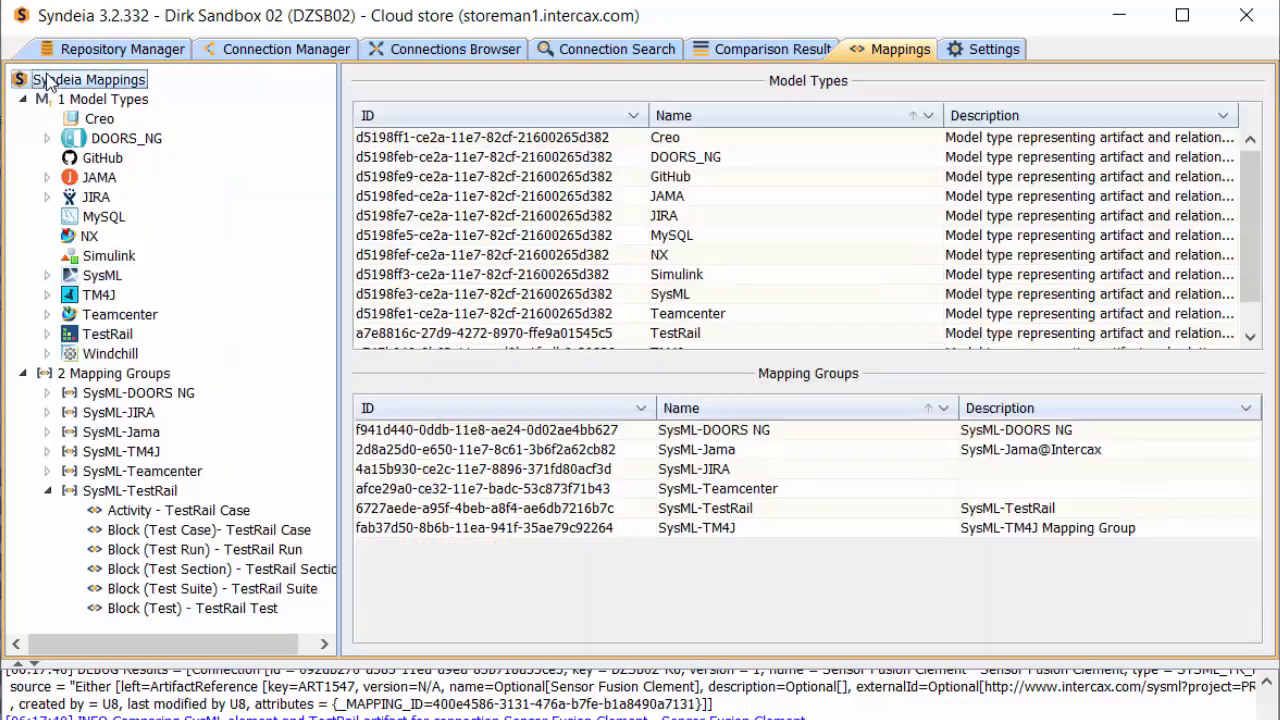
click(47, 334)
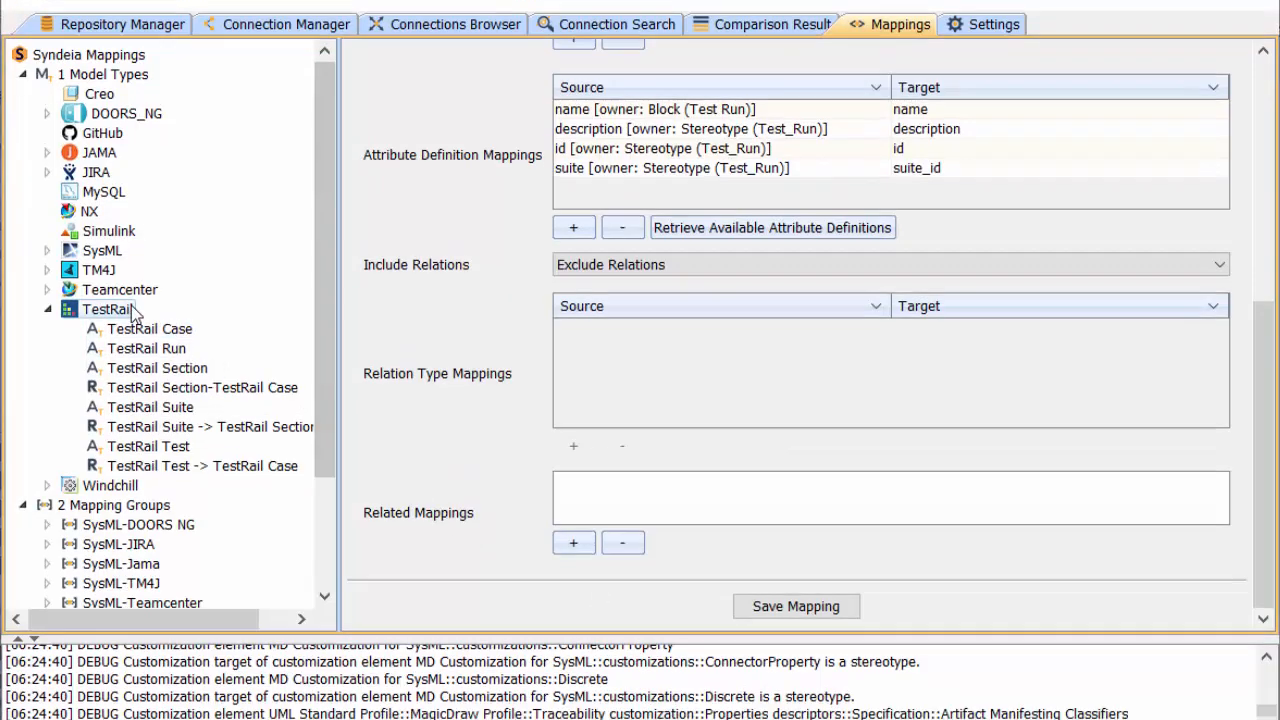
right_click(131, 311)
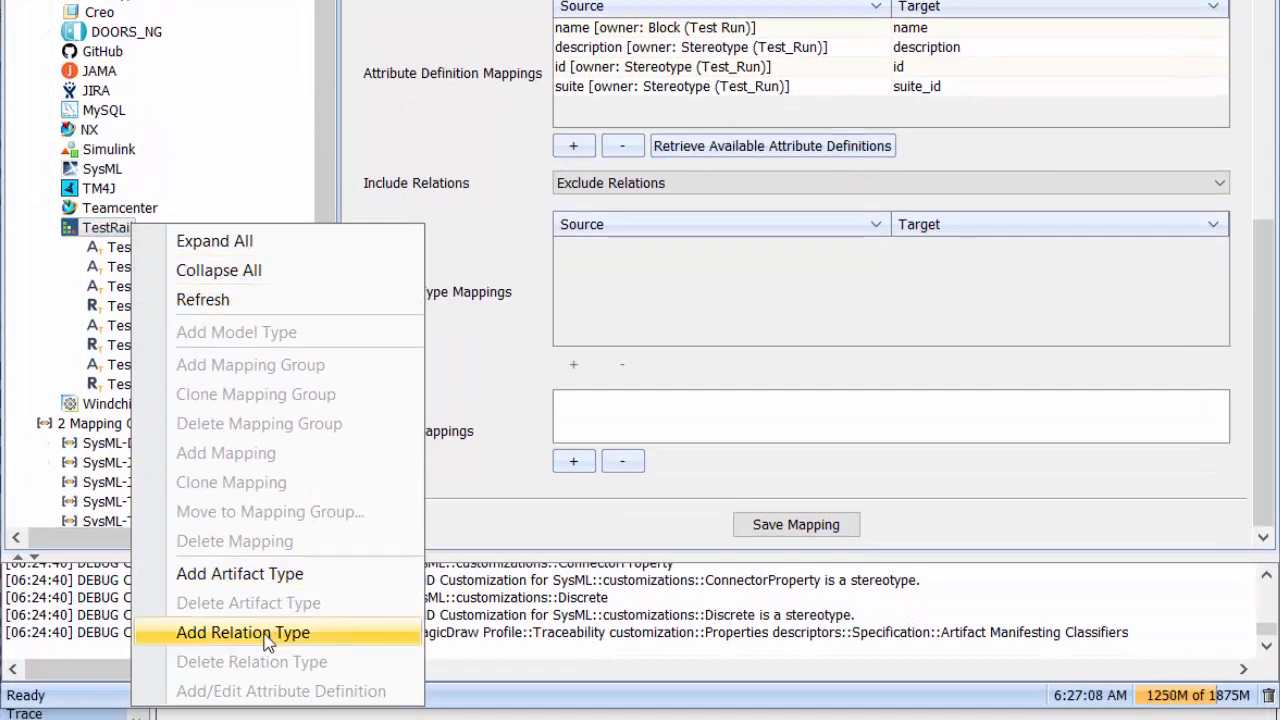
click(243, 633)
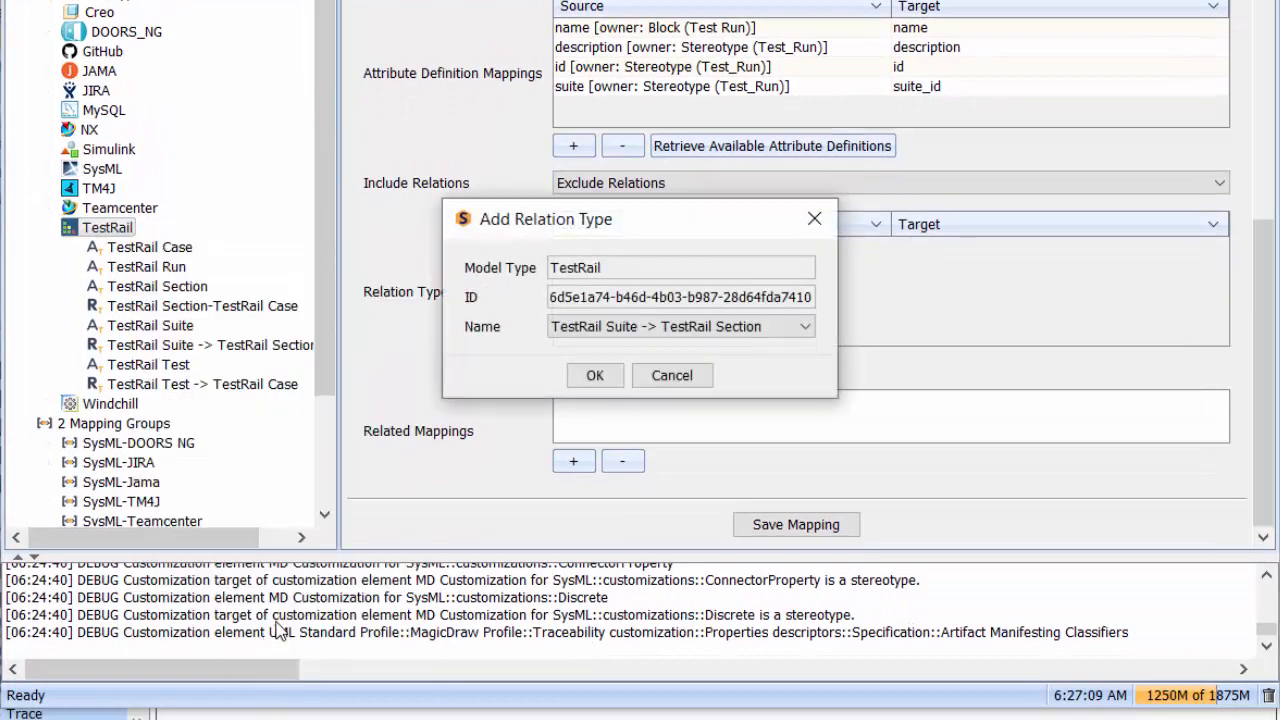
click(808, 330)
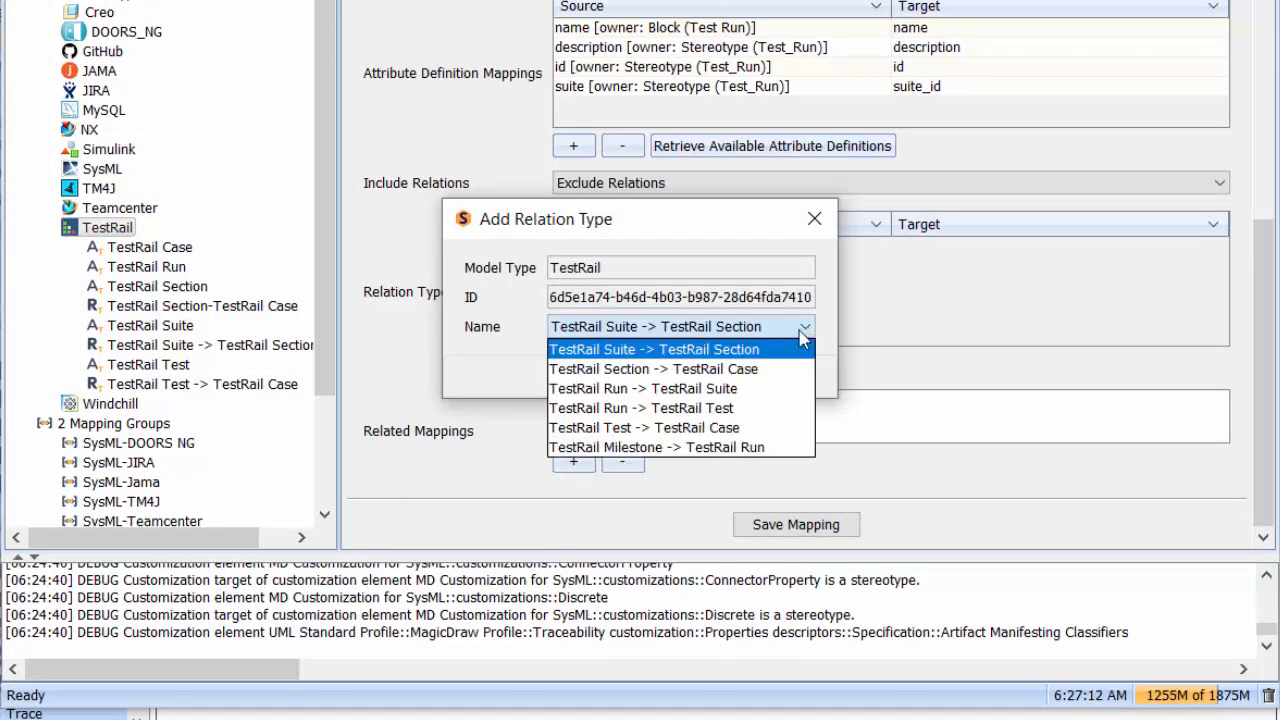
click(690, 392)
click(604, 381)
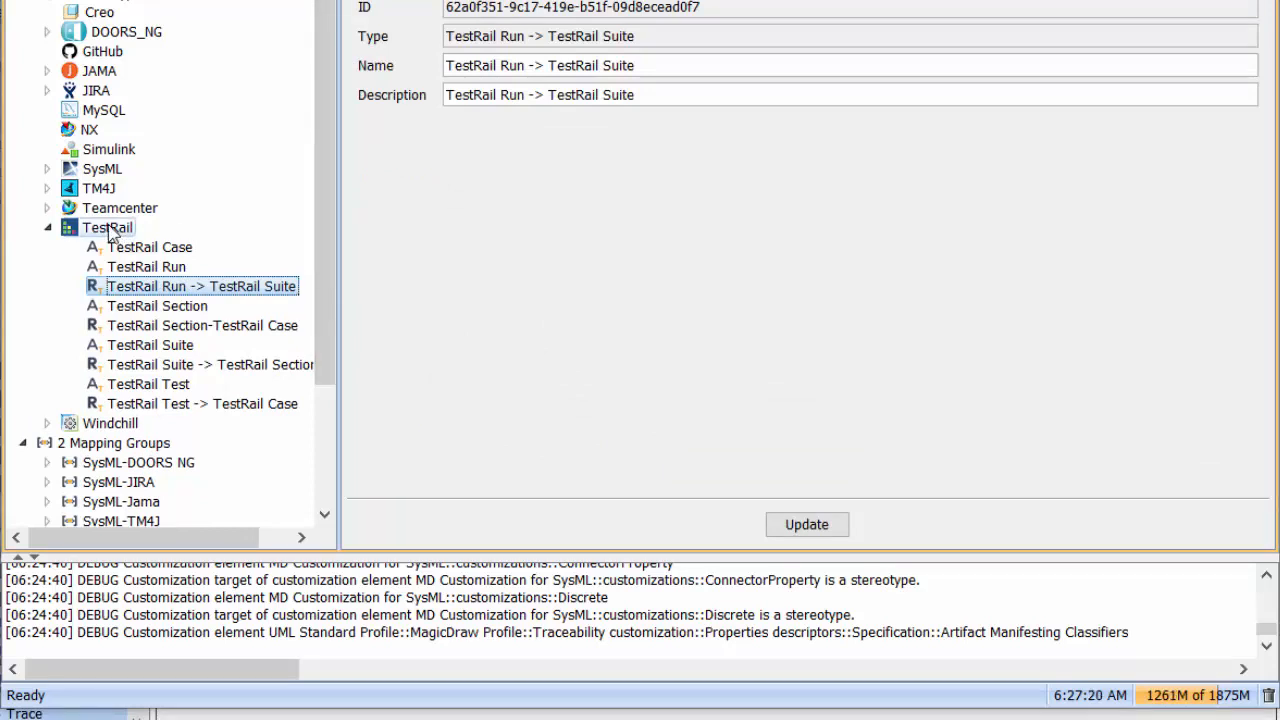
Add the relation type "TestRail Run -> TestRail Test" to the TestRail model type
right_click(84, 232)
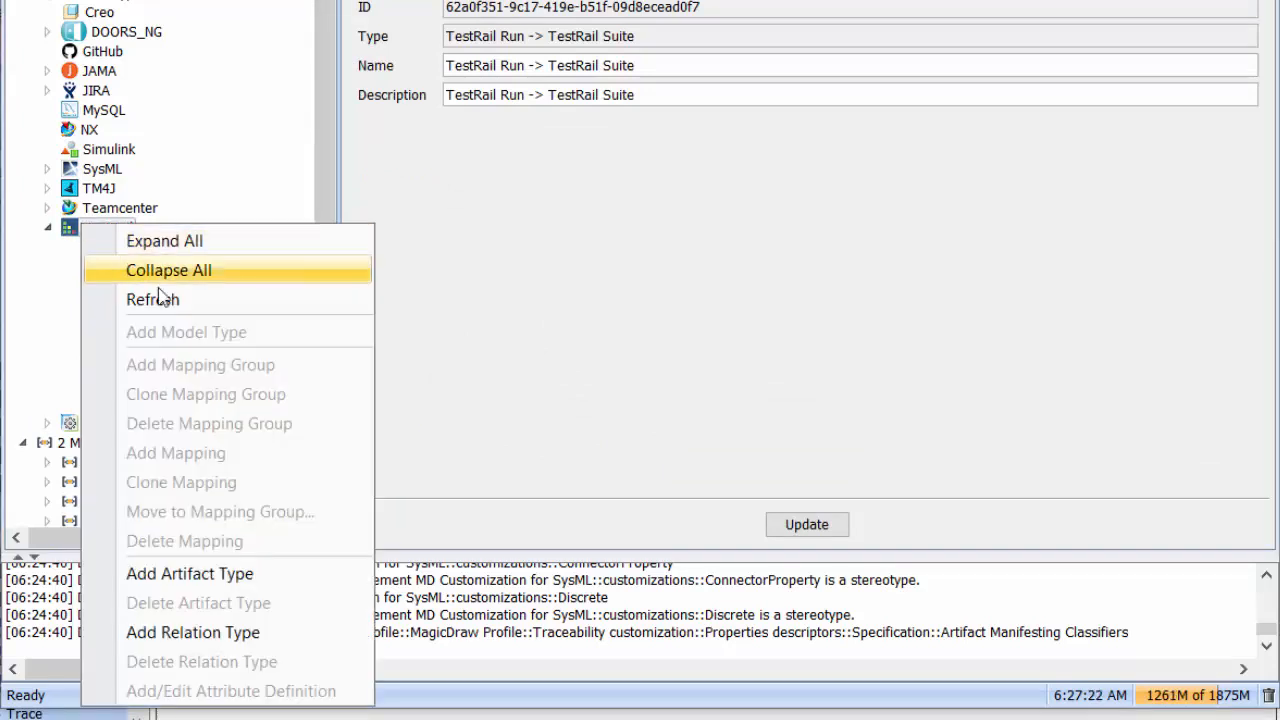
click(203, 631)
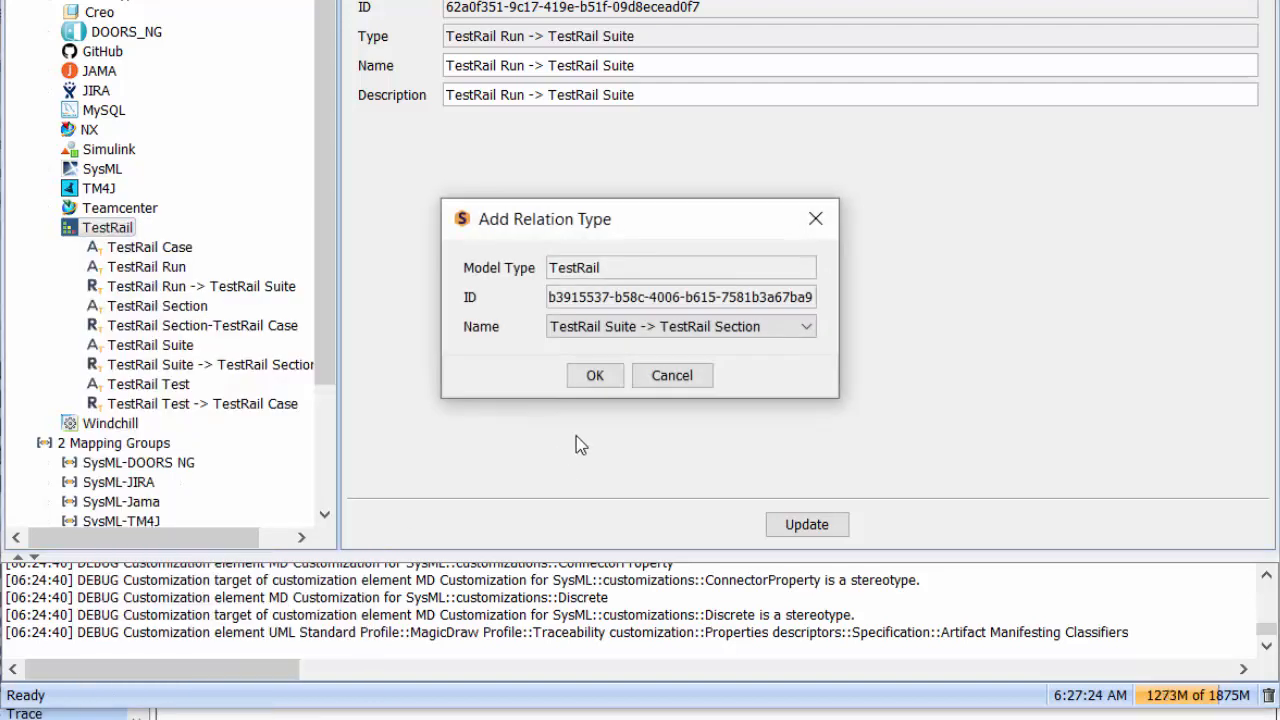
click(804, 326)
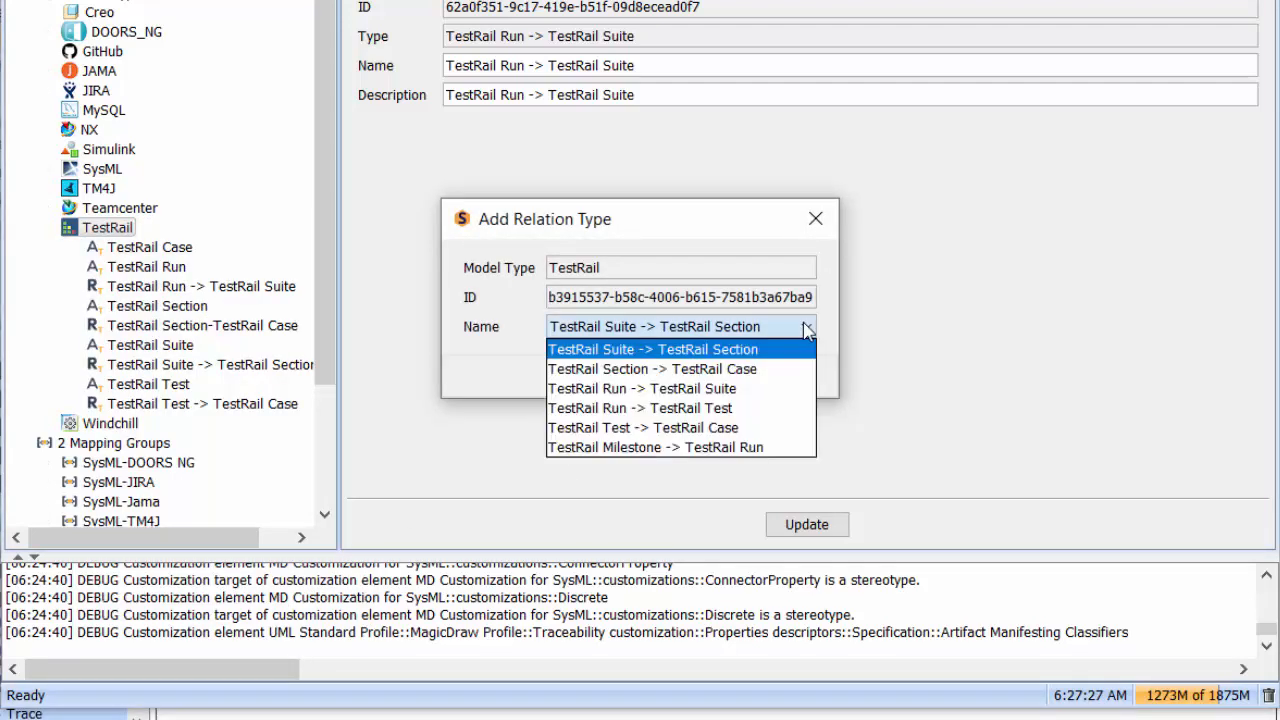
click(704, 408)
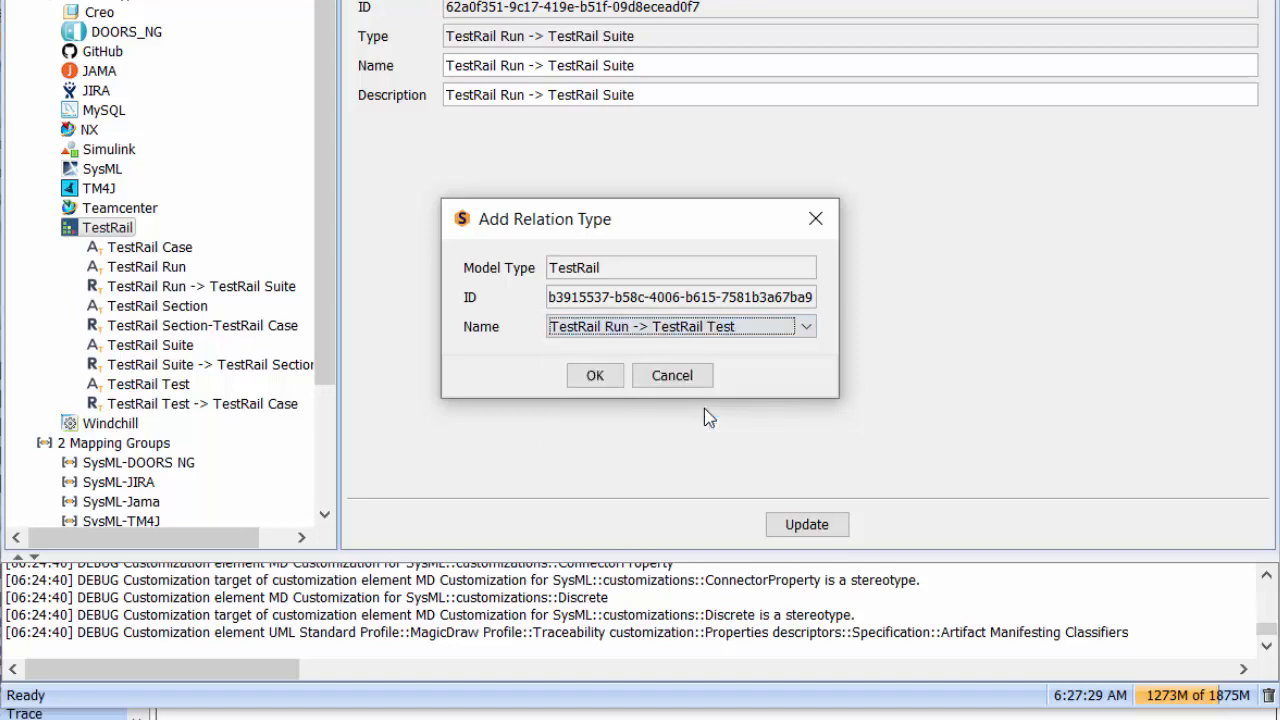
click(600, 376)
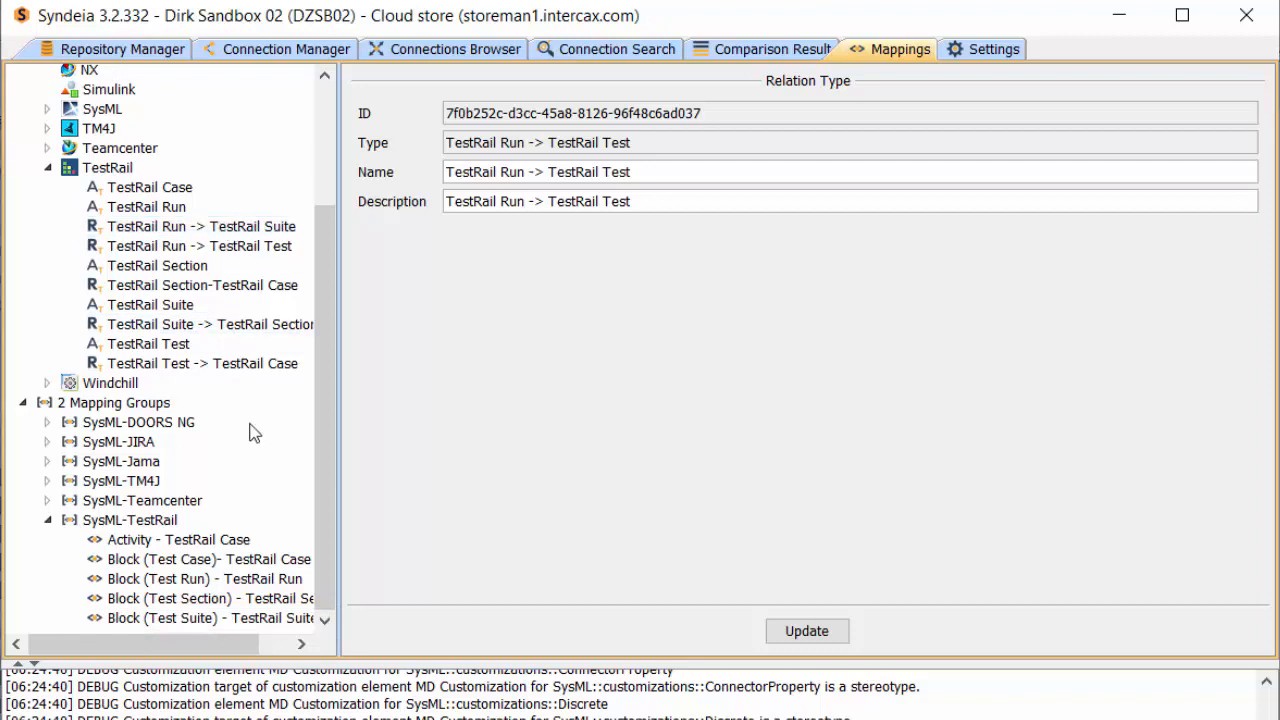
Add a mapping named "Block - TestRail Test" to the SysML-TestRail group, with source type Block (Test) and target type TestRail Test
click(165, 617)
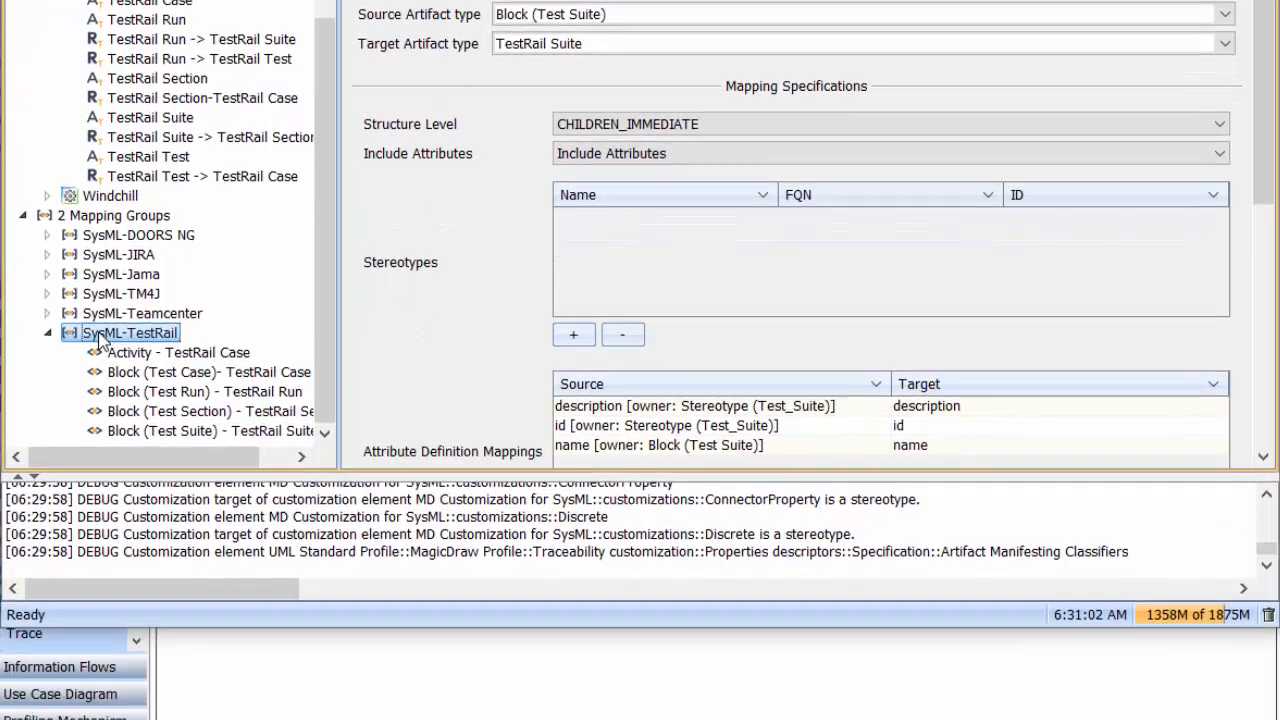
right_click(104, 521)
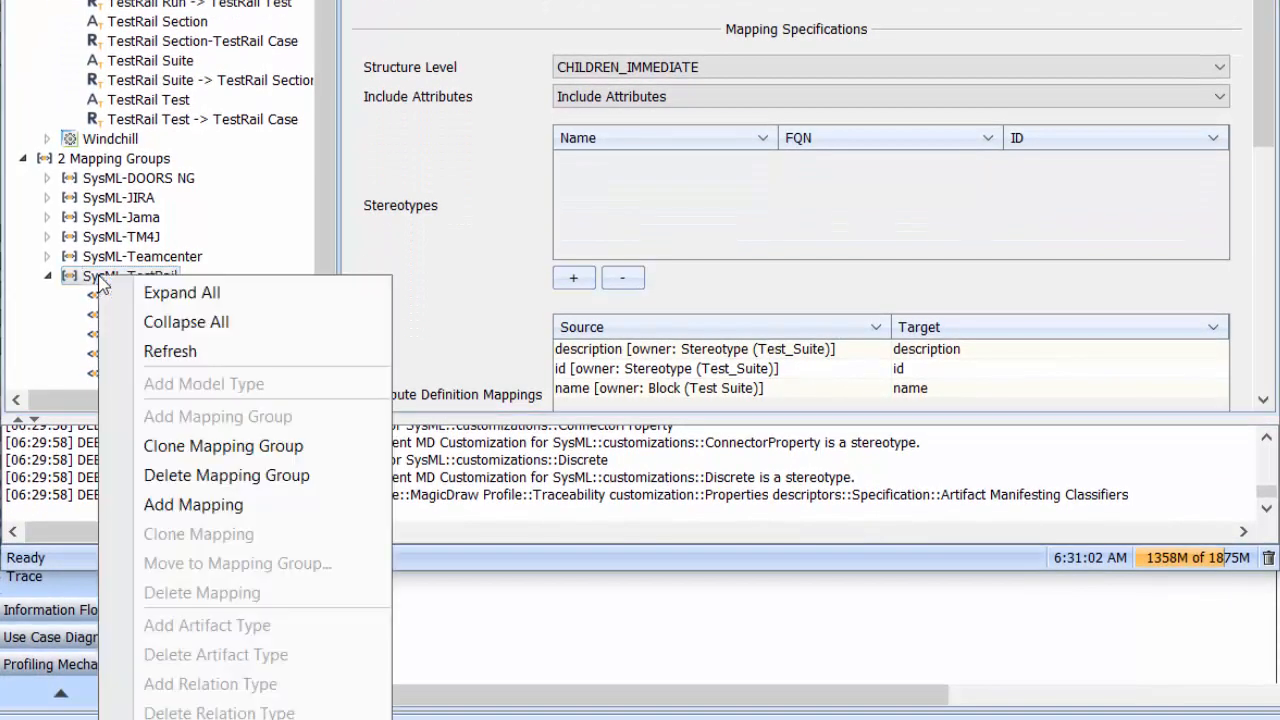
click(216, 506)
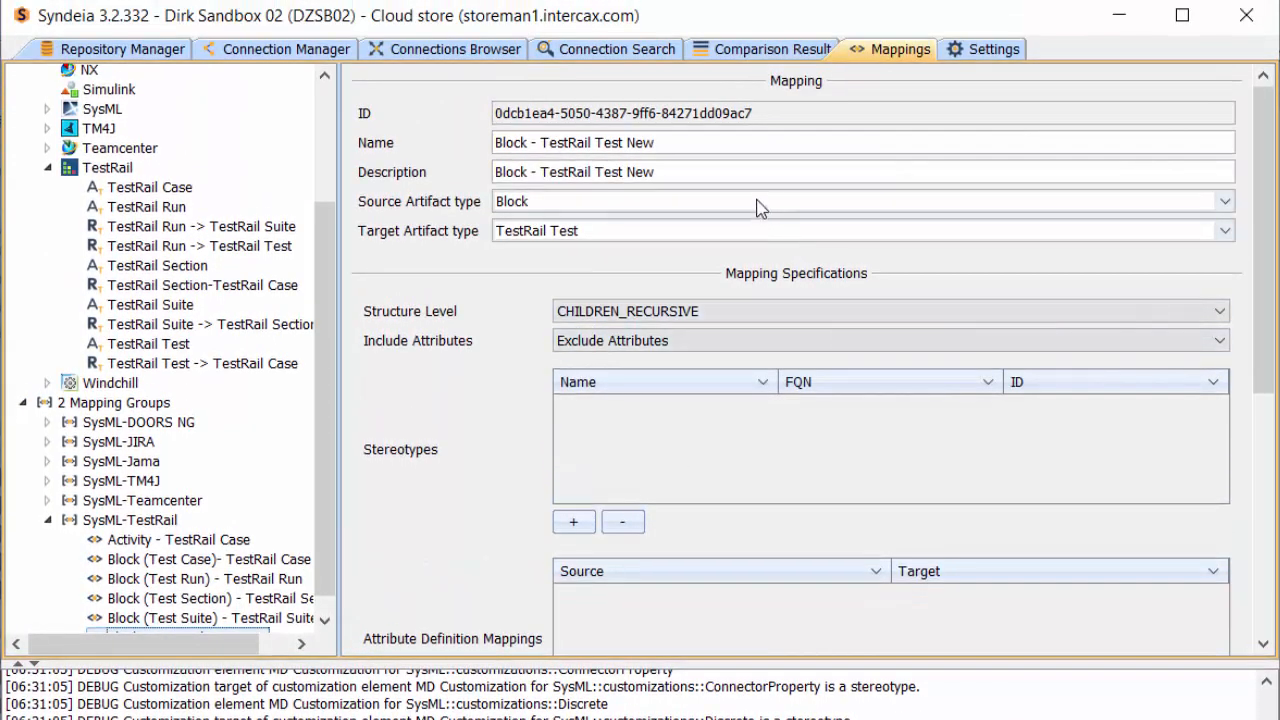
click(757, 203)
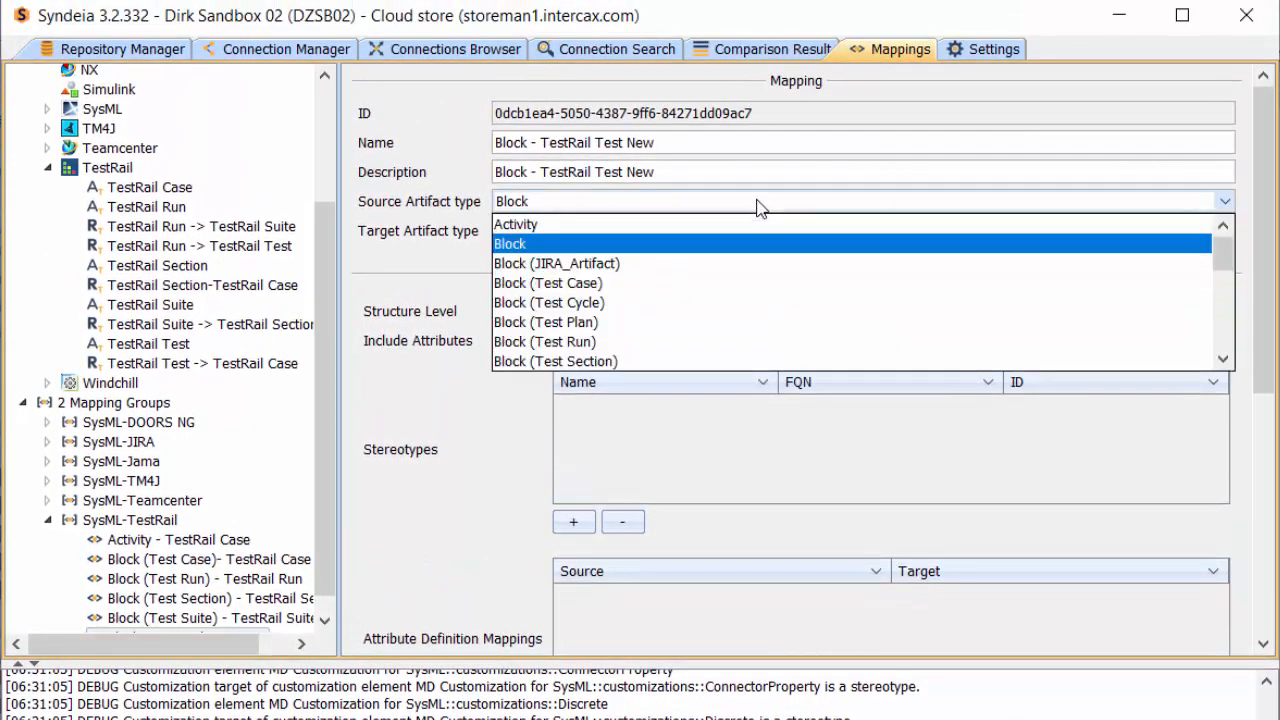
scroll(624, 310, down, 1)
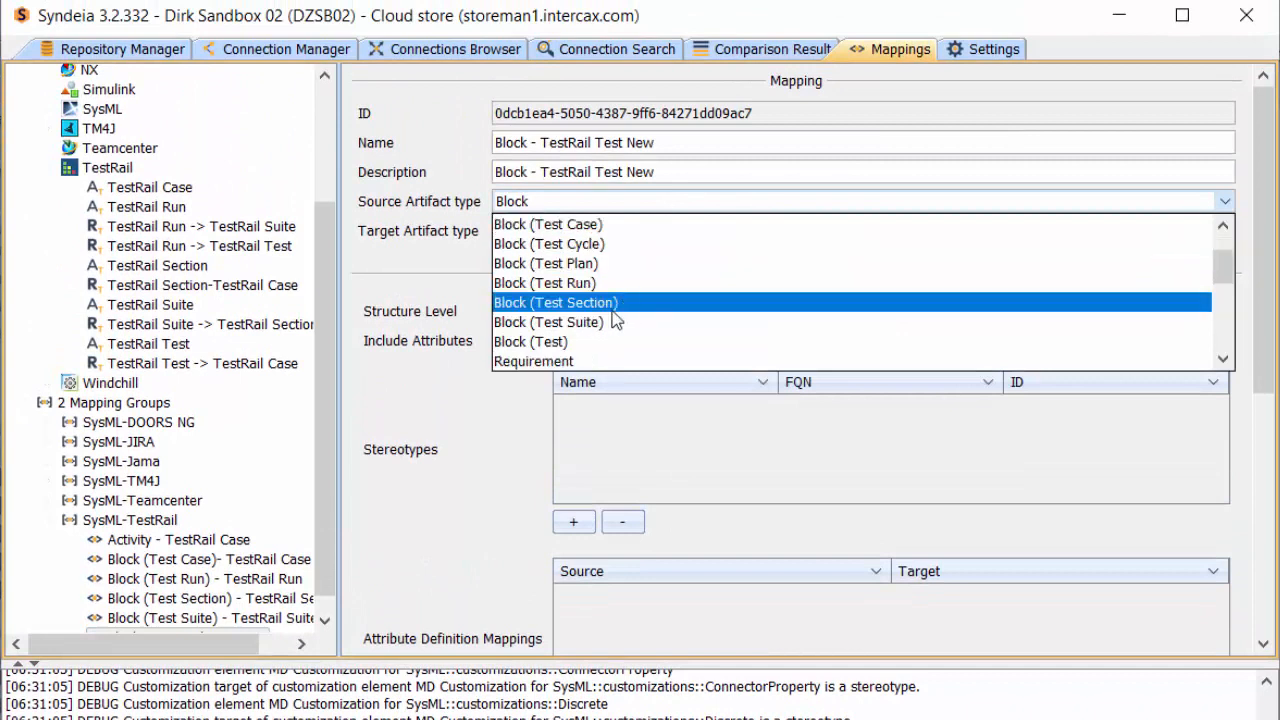
click(548, 343)
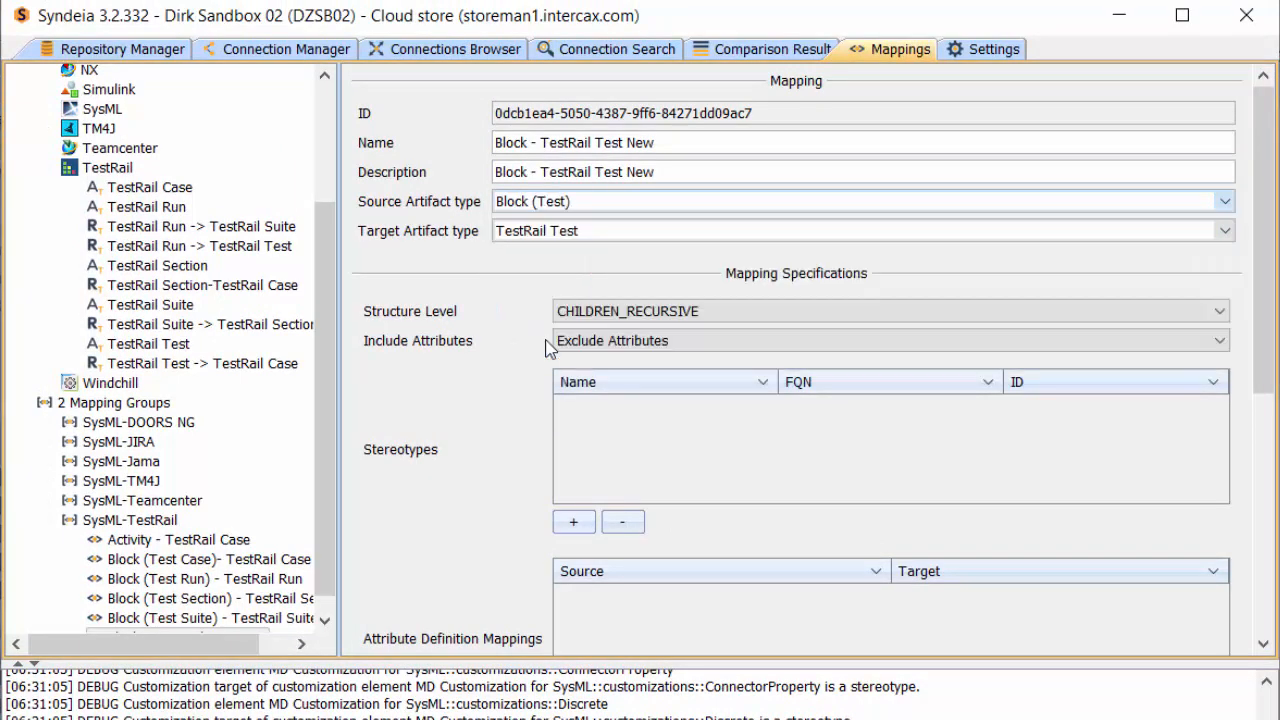
click(603, 230)
click(583, 332)
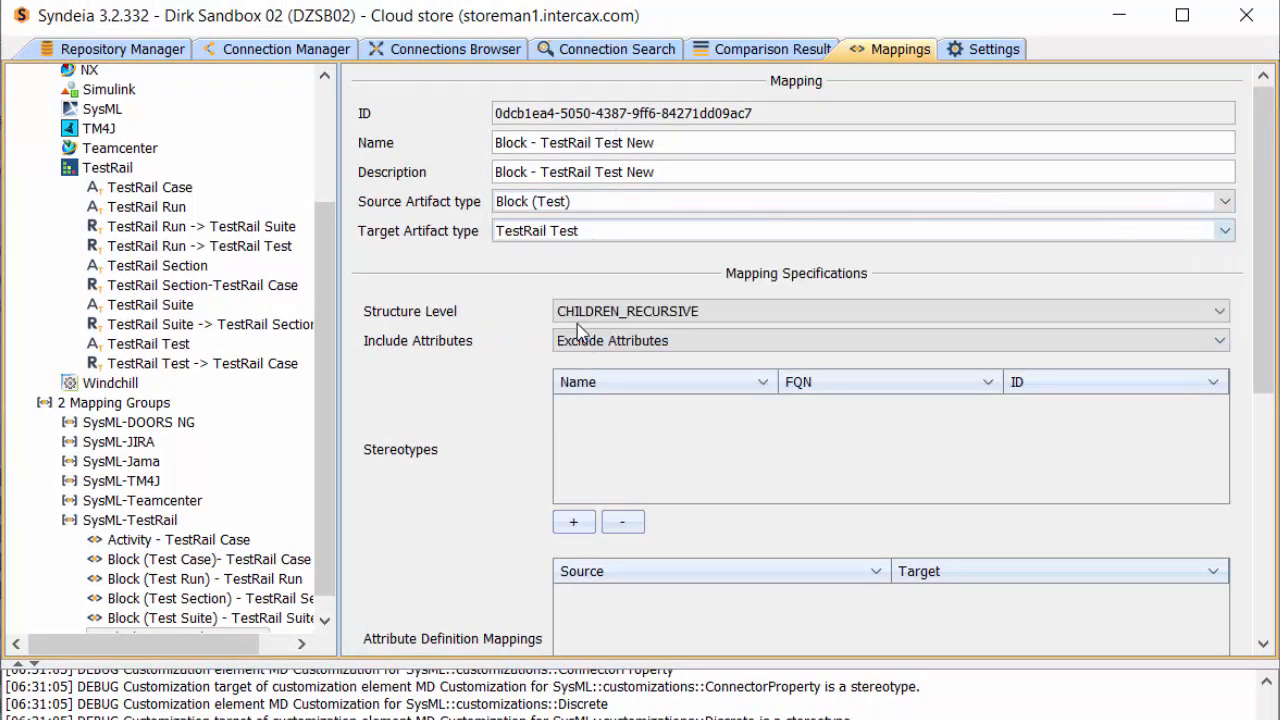
drag(655, 142, 624, 141)
key(BackSpace)
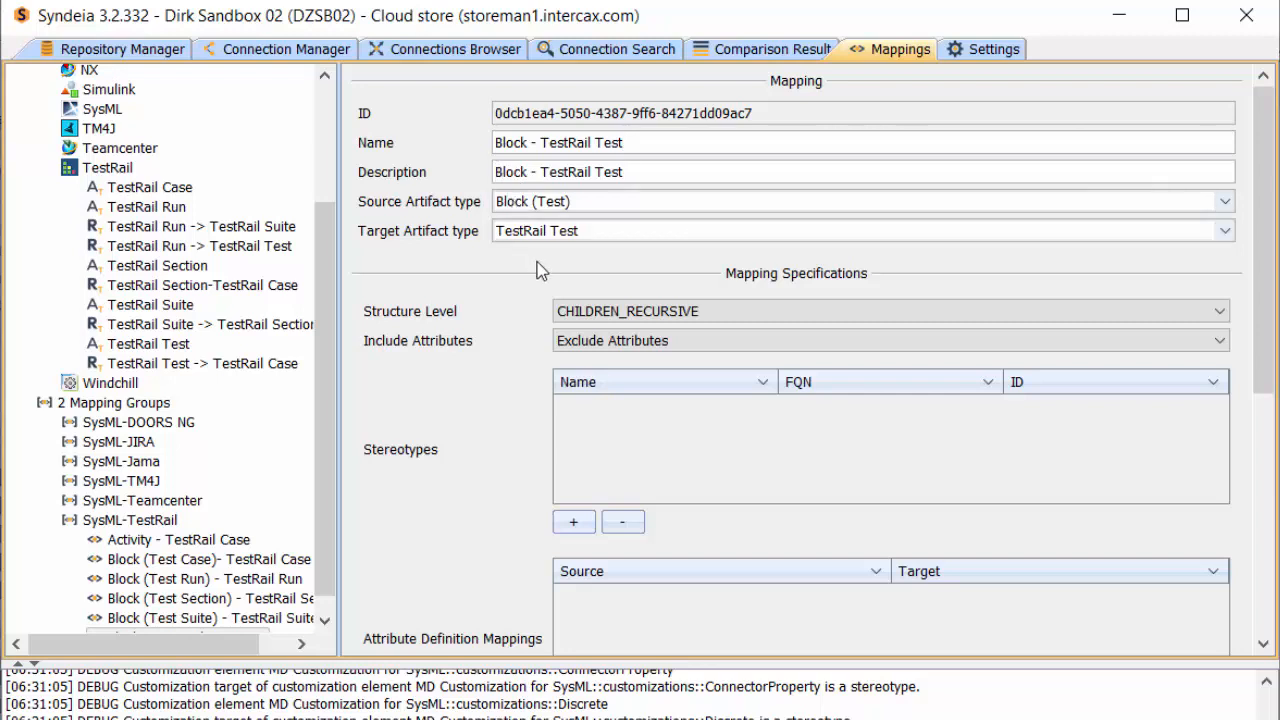
Set the new mapping's structure level to NO_CHILDREN and choose Include Attributes
click(651, 318)
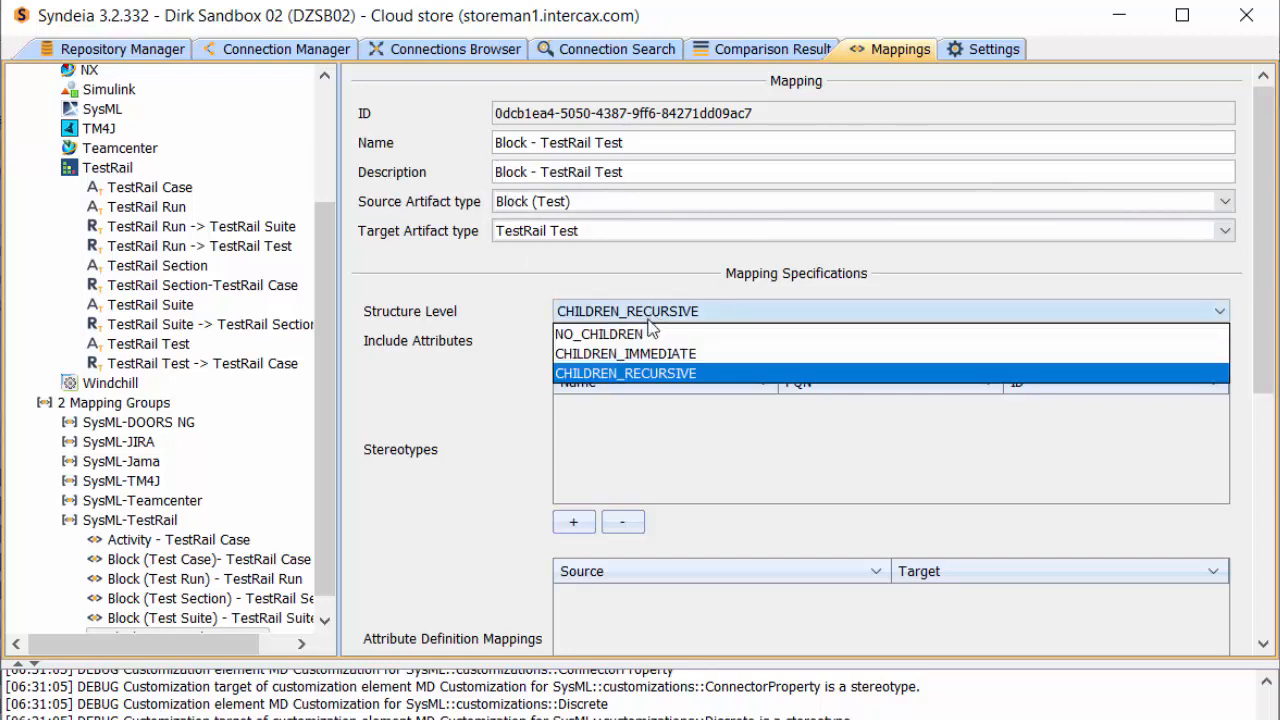
click(645, 334)
click(652, 341)
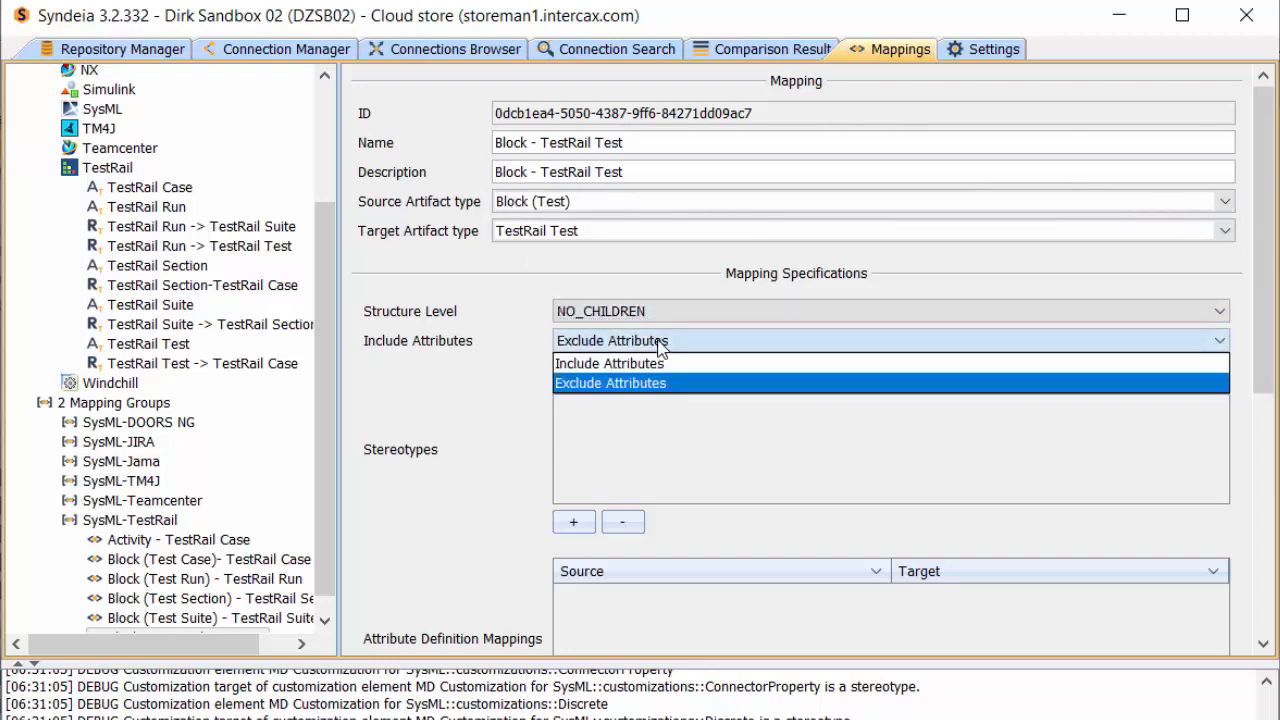
click(632, 366)
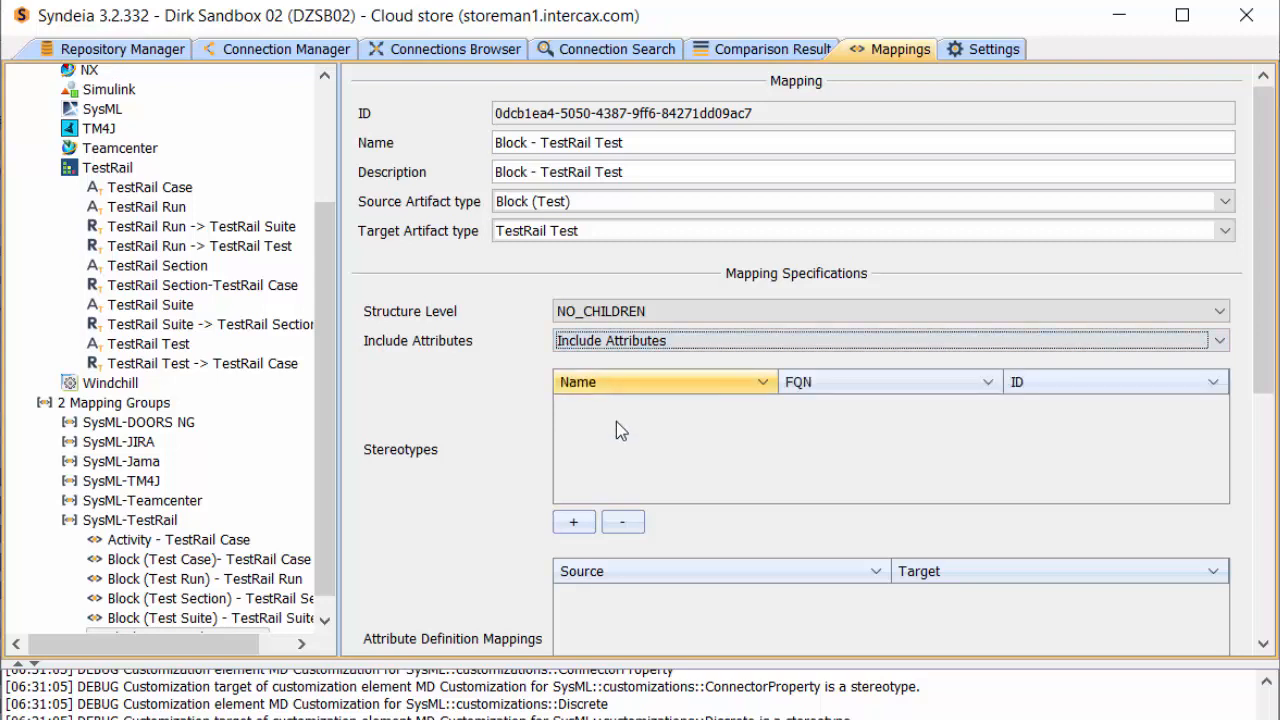
Retrieve the available attribute definitions and map the source attribute name [owner: Block (Test)] to the target attribute title
drag(1260, 346, 1266, 481)
click(810, 445)
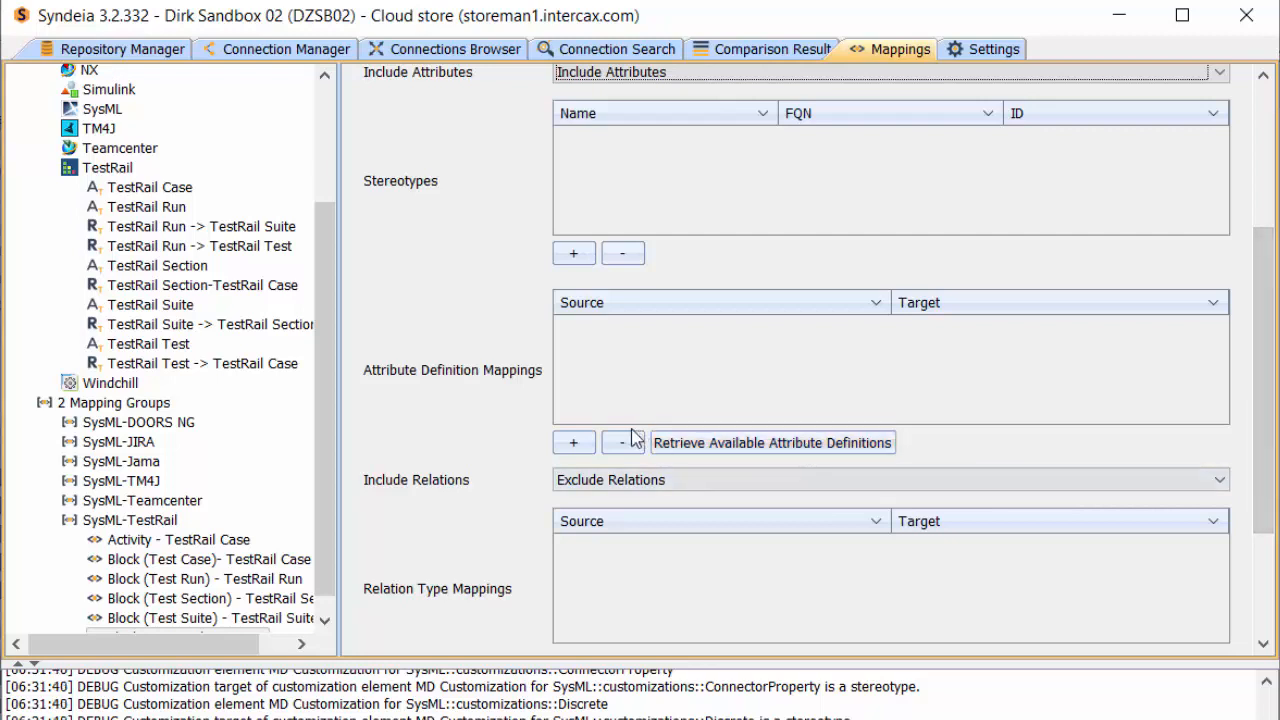
click(573, 442)
click(604, 326)
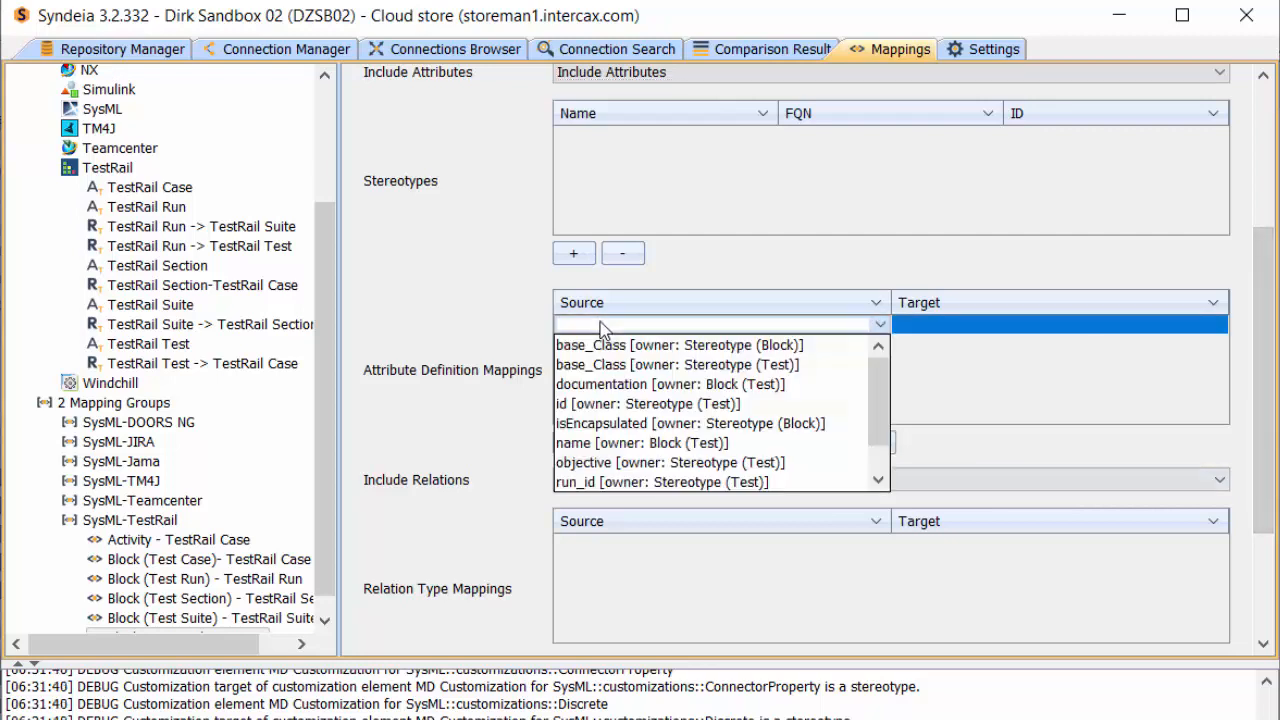
click(594, 443)
click(932, 330)
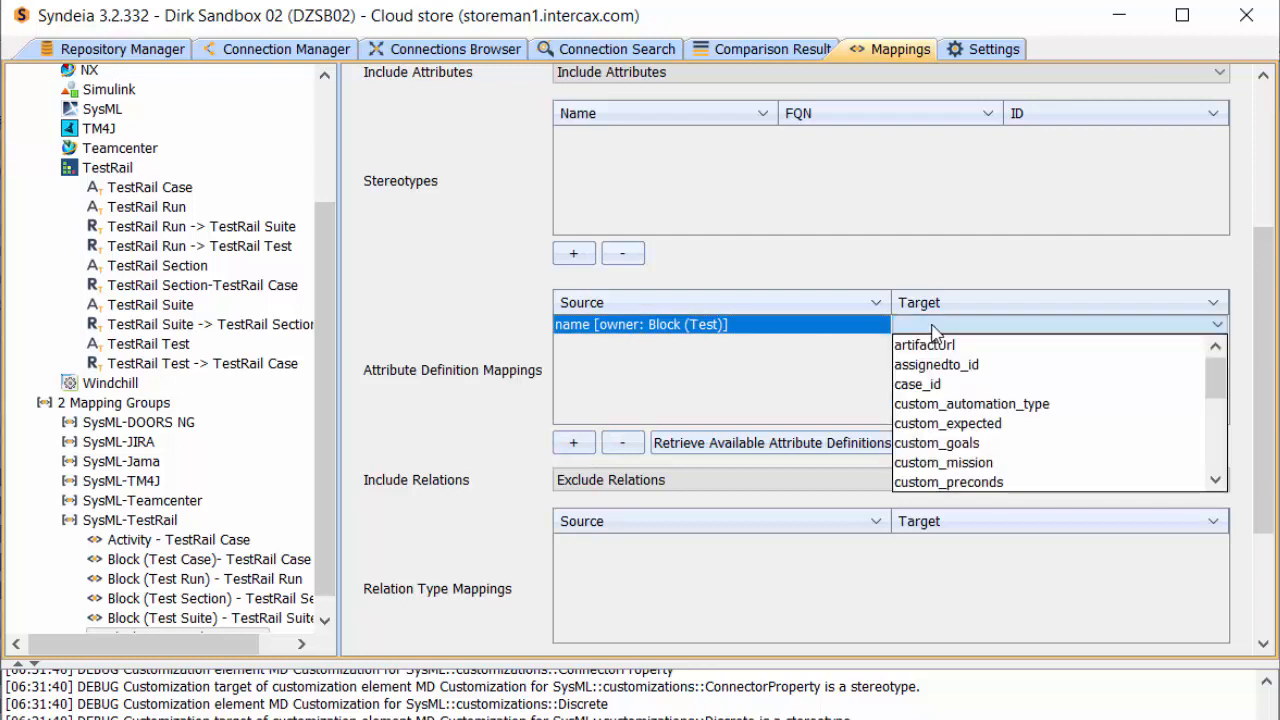
drag(1220, 400, 1220, 468)
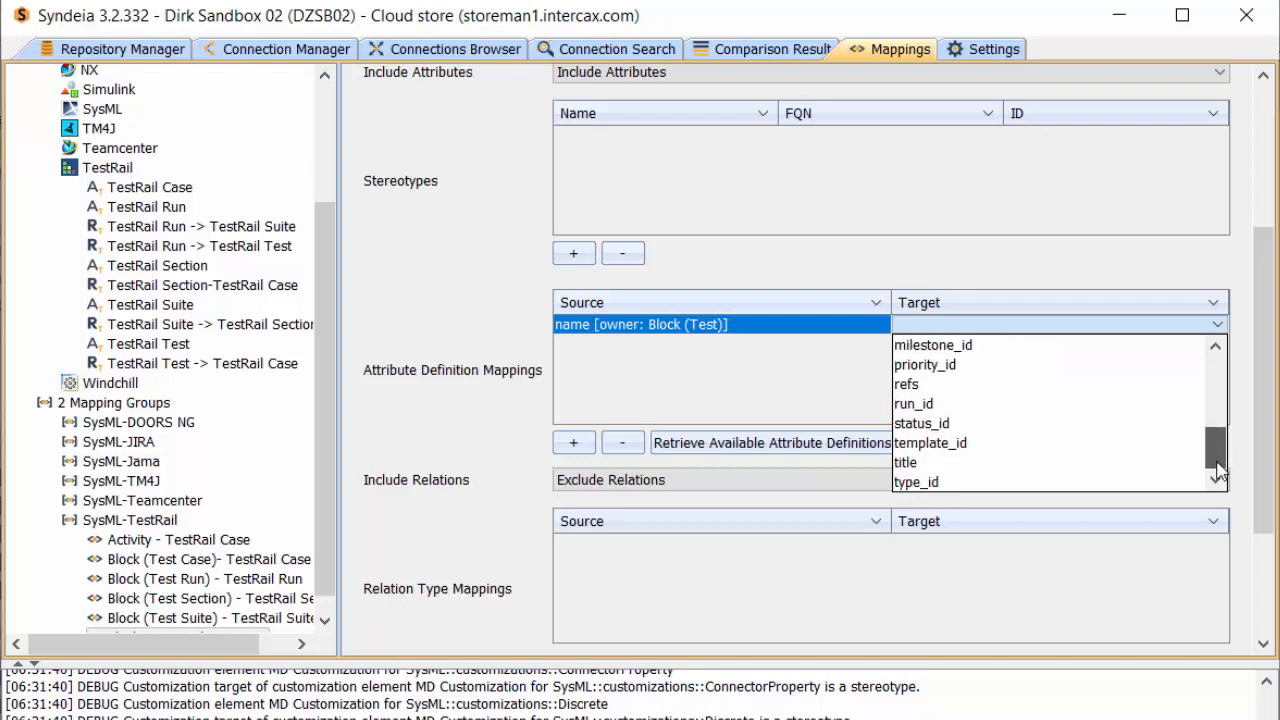
click(1010, 462)
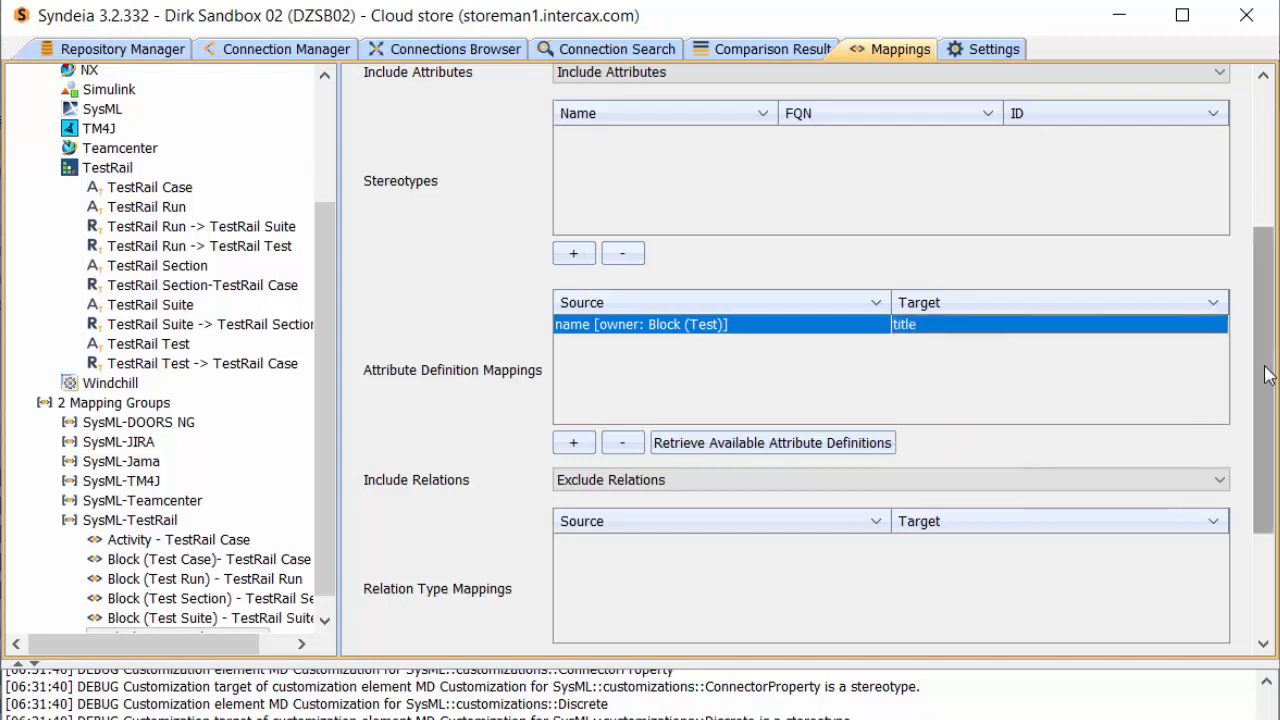
Save the Block - TestRail Test mapping
scroll(1262, 398, down, 1)
scroll(1262, 398, down, 5)
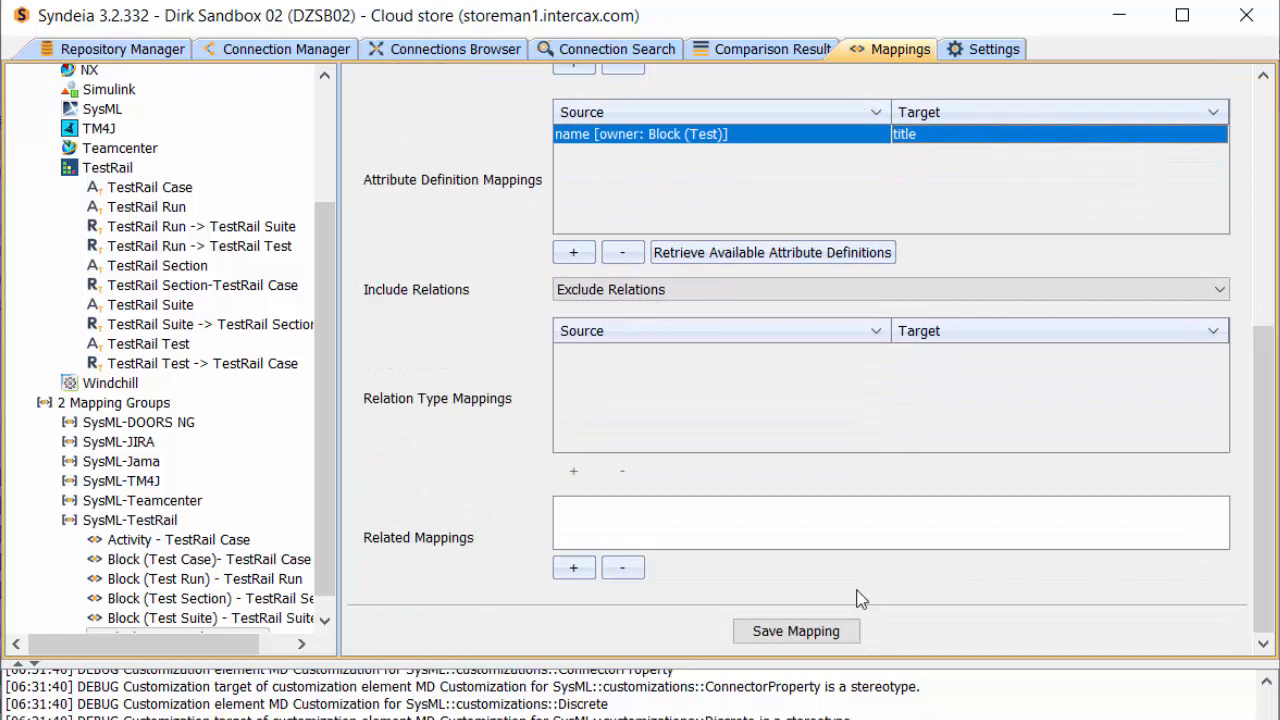
click(813, 630)
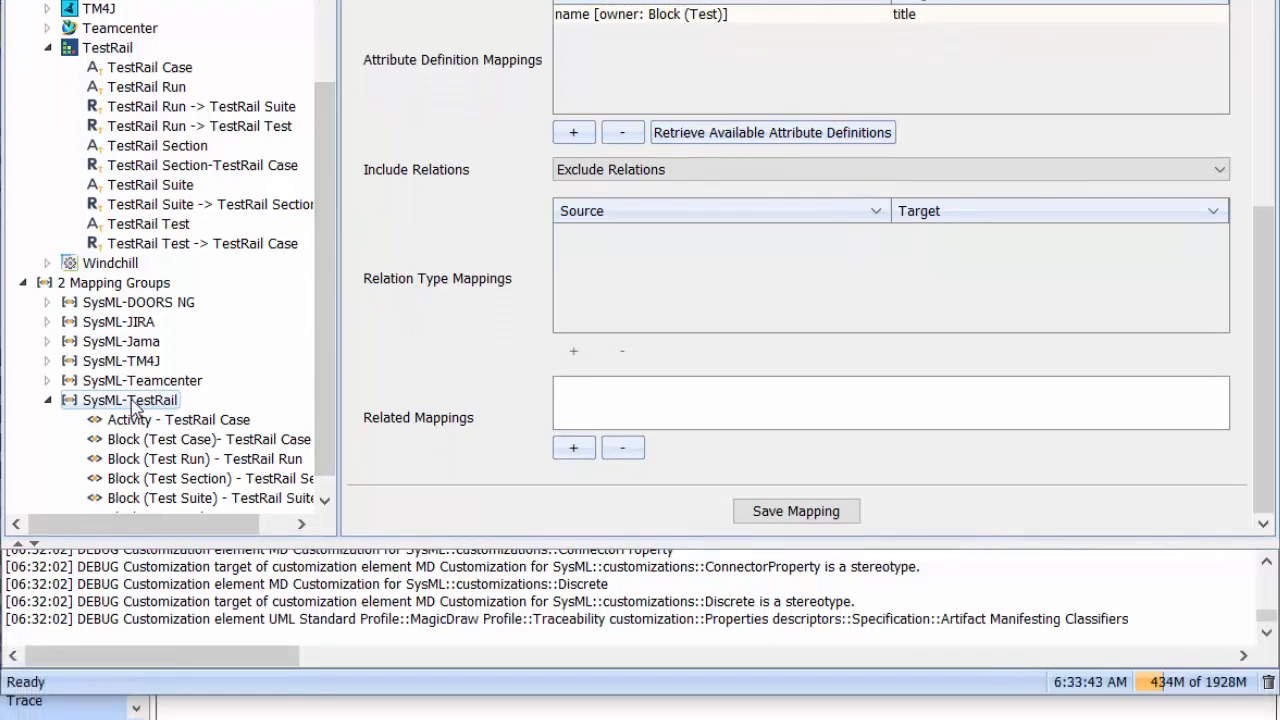
Add another mapping to the SysML-TestRail group with source artifact type Block (Test Run) and target artifact type TestRail Run
right_click(135, 503)
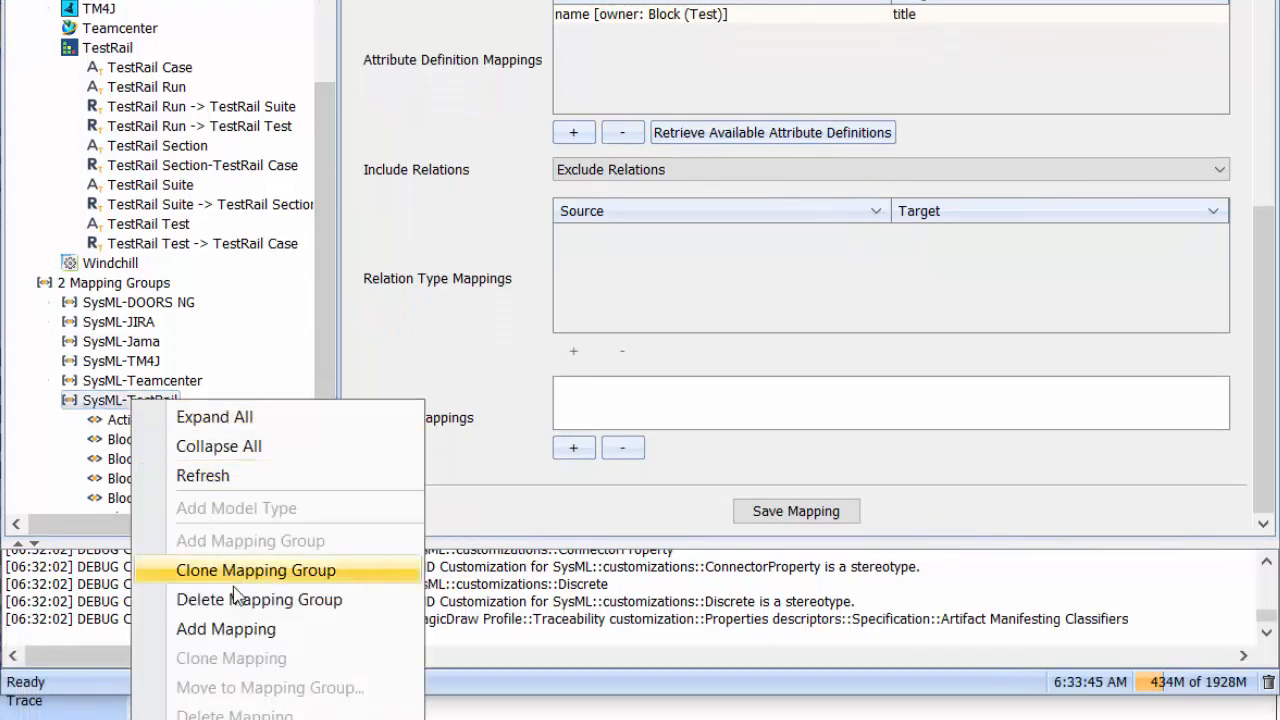
click(240, 629)
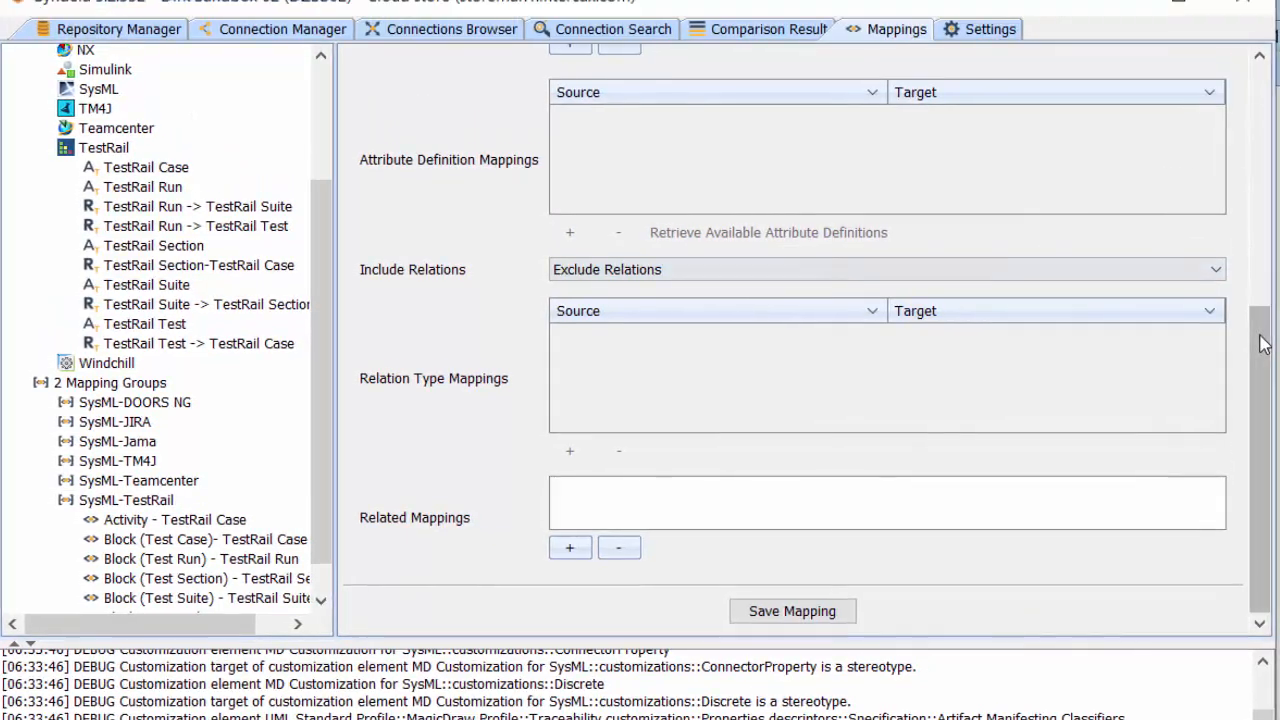
drag(1262, 343, 1257, 101)
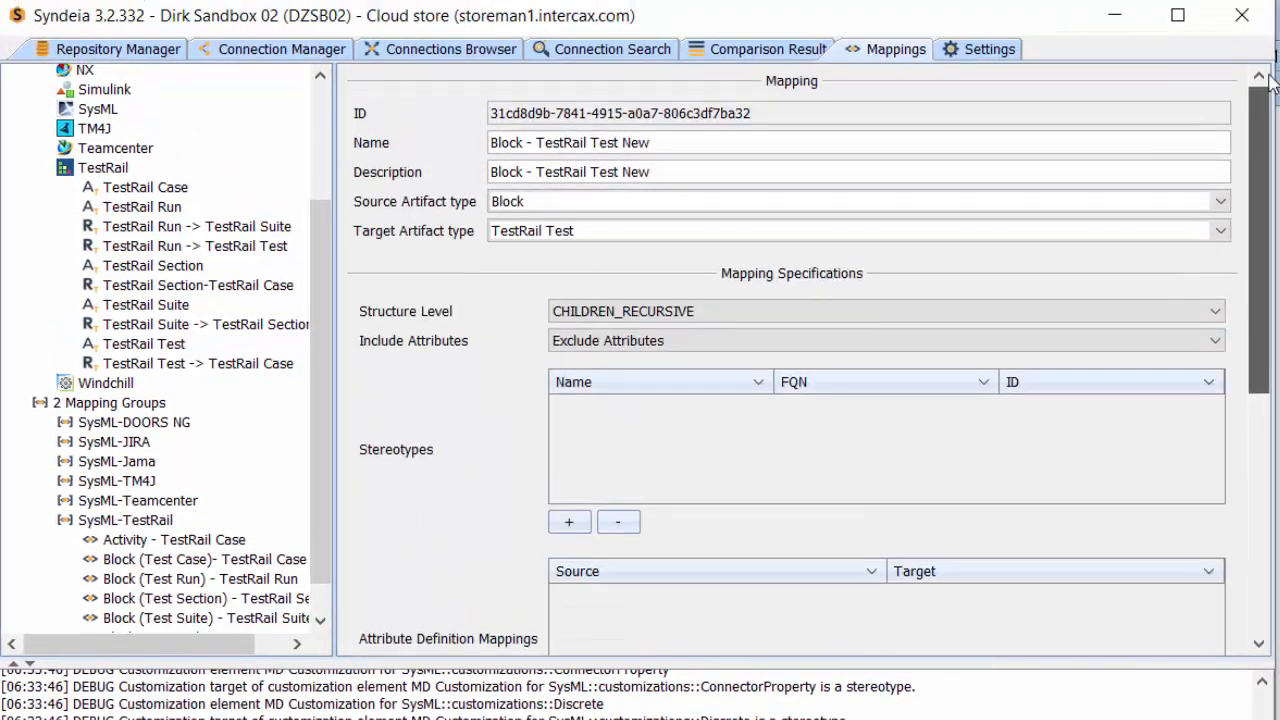
click(563, 204)
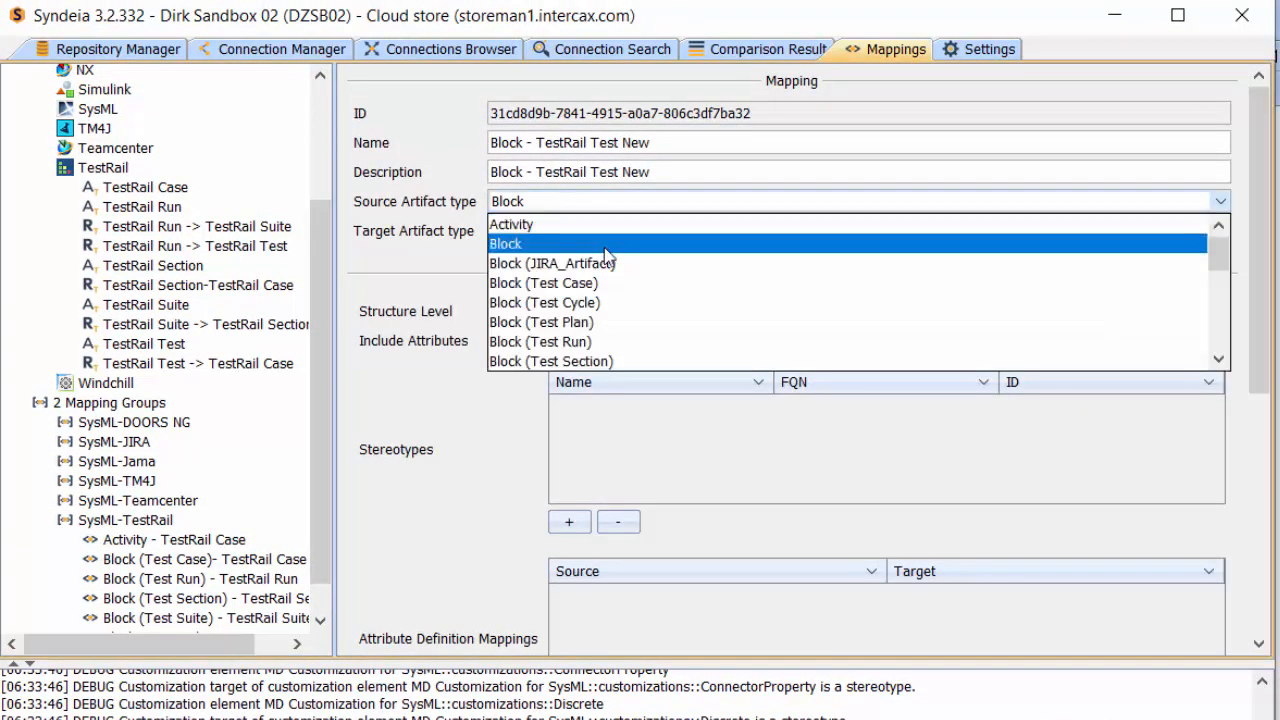
click(575, 341)
click(578, 231)
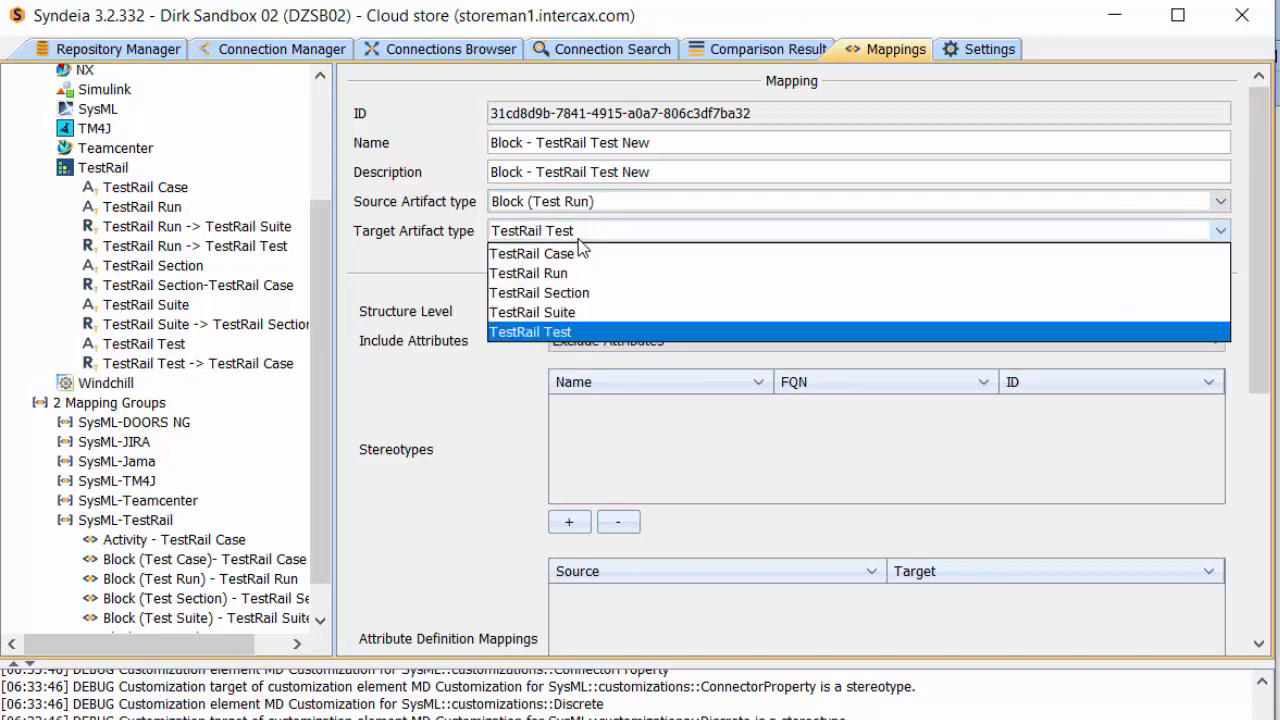
click(572, 274)
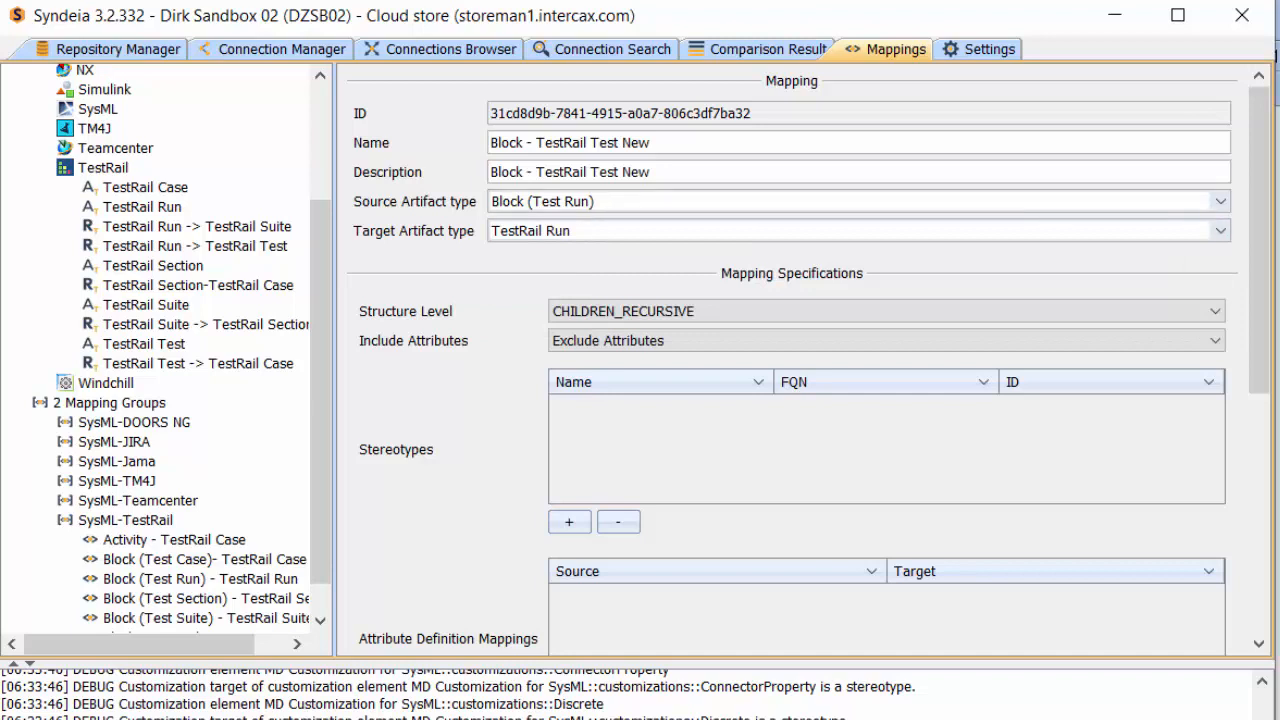
Rename the new mapping to "Block(Tet Run) - TestRail Run with Relationhips"
click(528, 147)
key(BackSpace)
text((Tet )
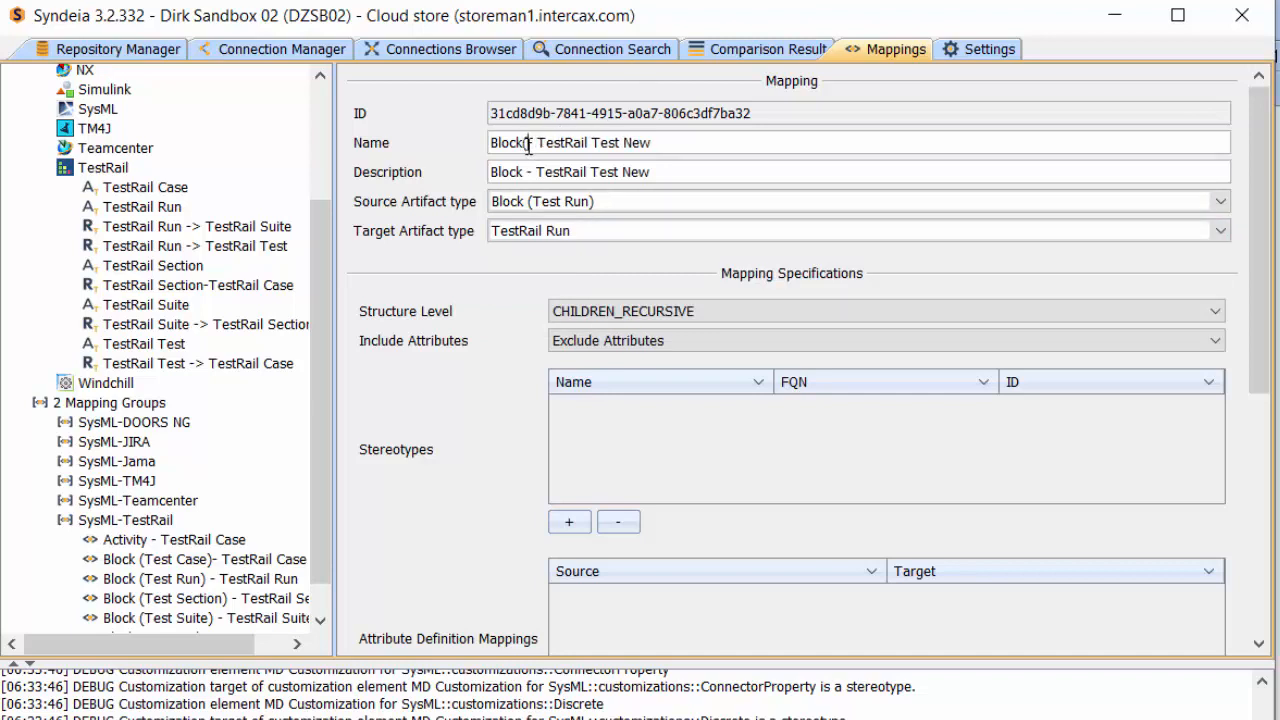
text(Run)
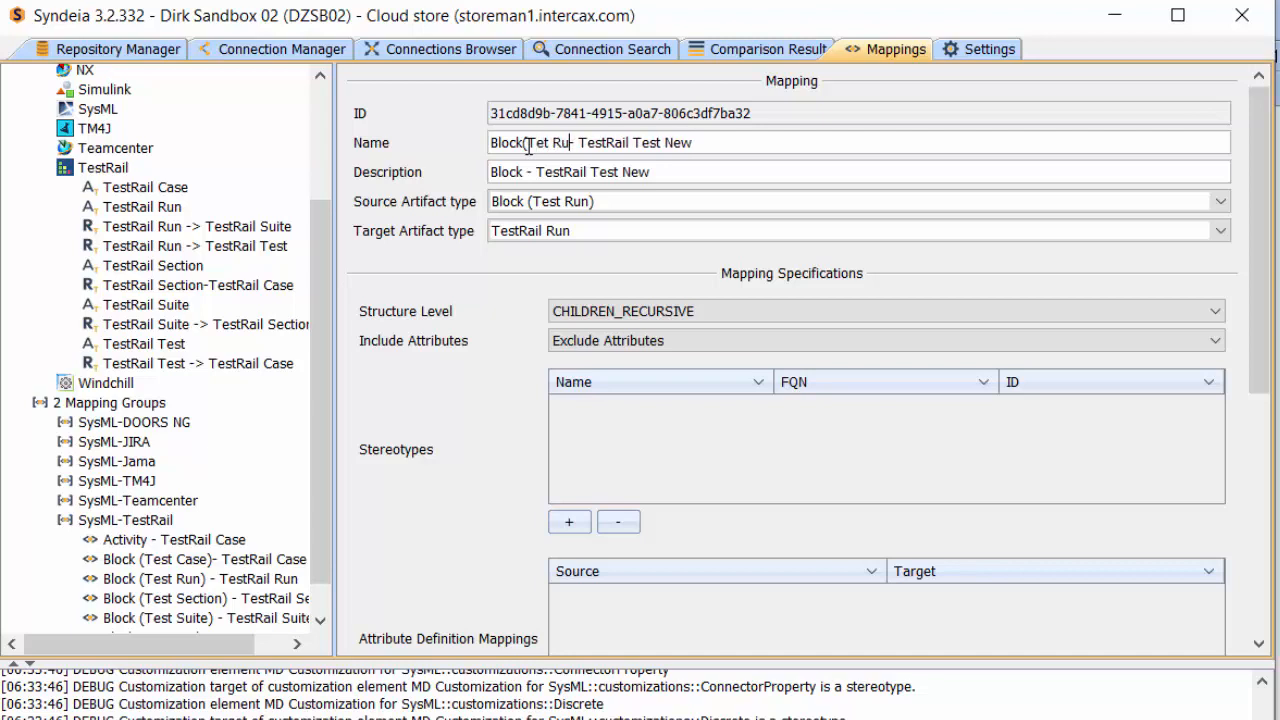
text())
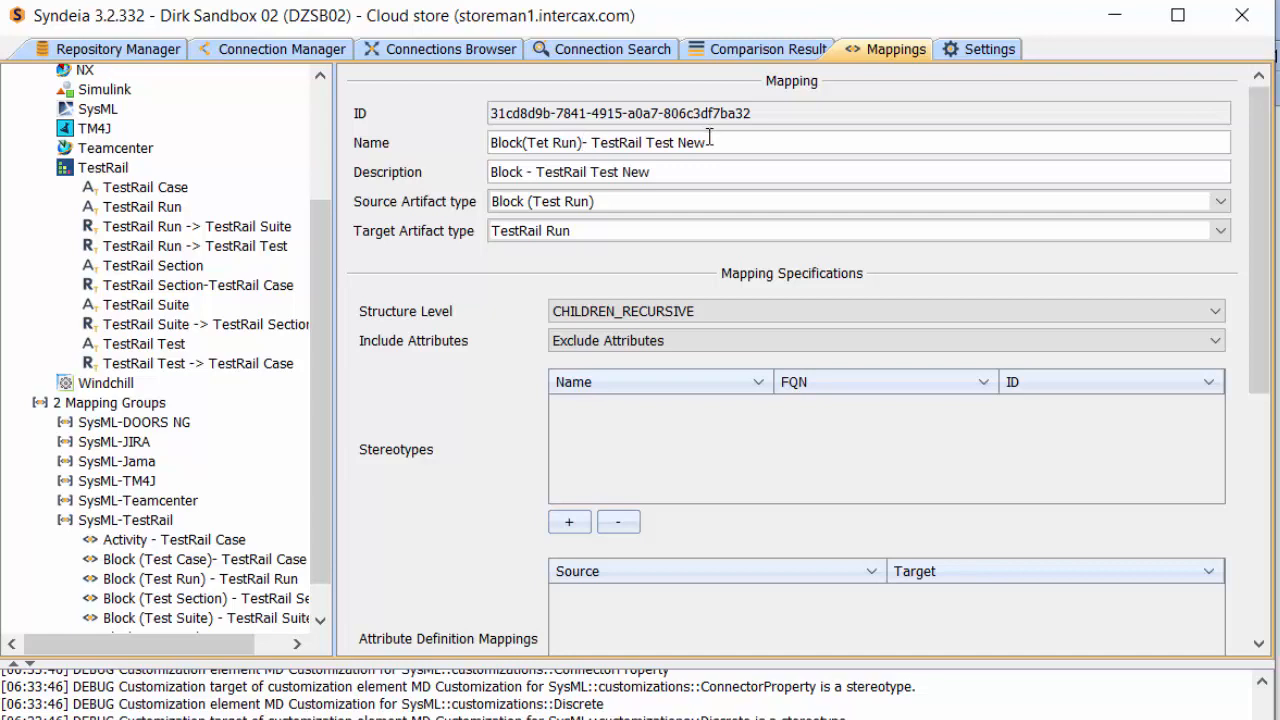
drag(711, 143, 649, 140)
key(BackSpace)
text(Run with Relationhip)
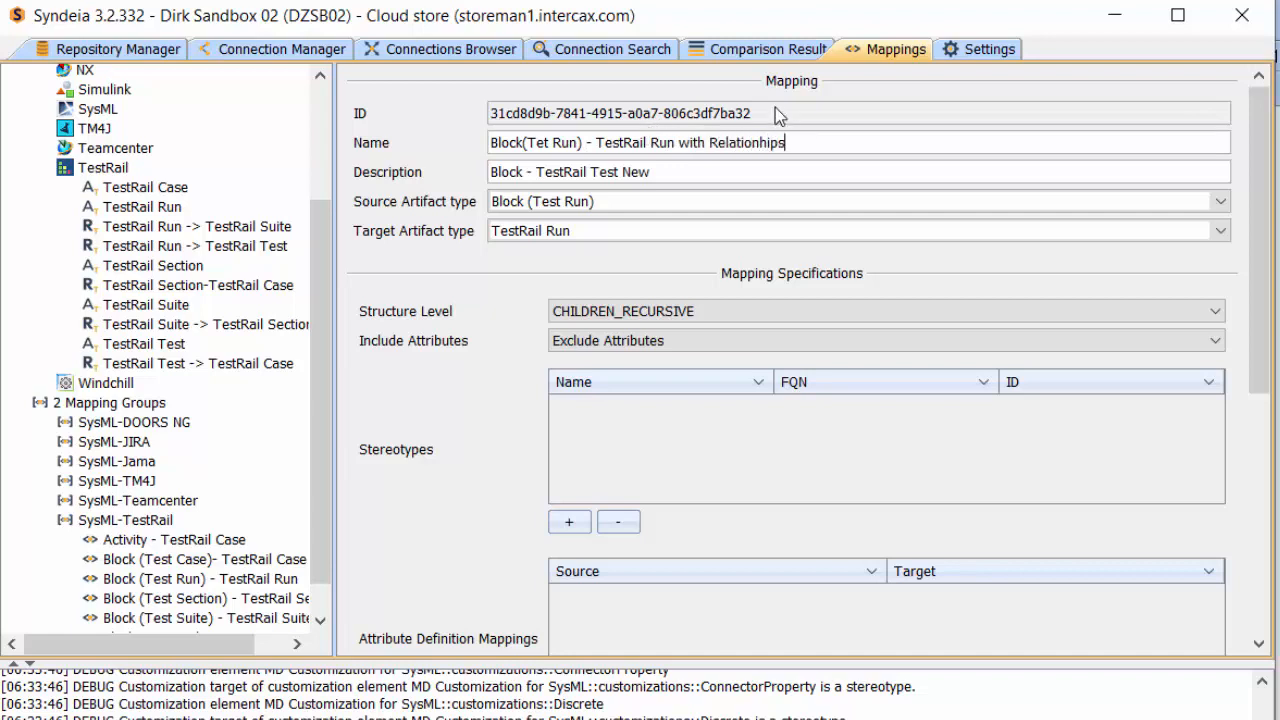
Replace the mapping's description with a copy of its name
drag(808, 142, 476, 146)
key(ctrl+c)
drag(745, 172, 458, 174)
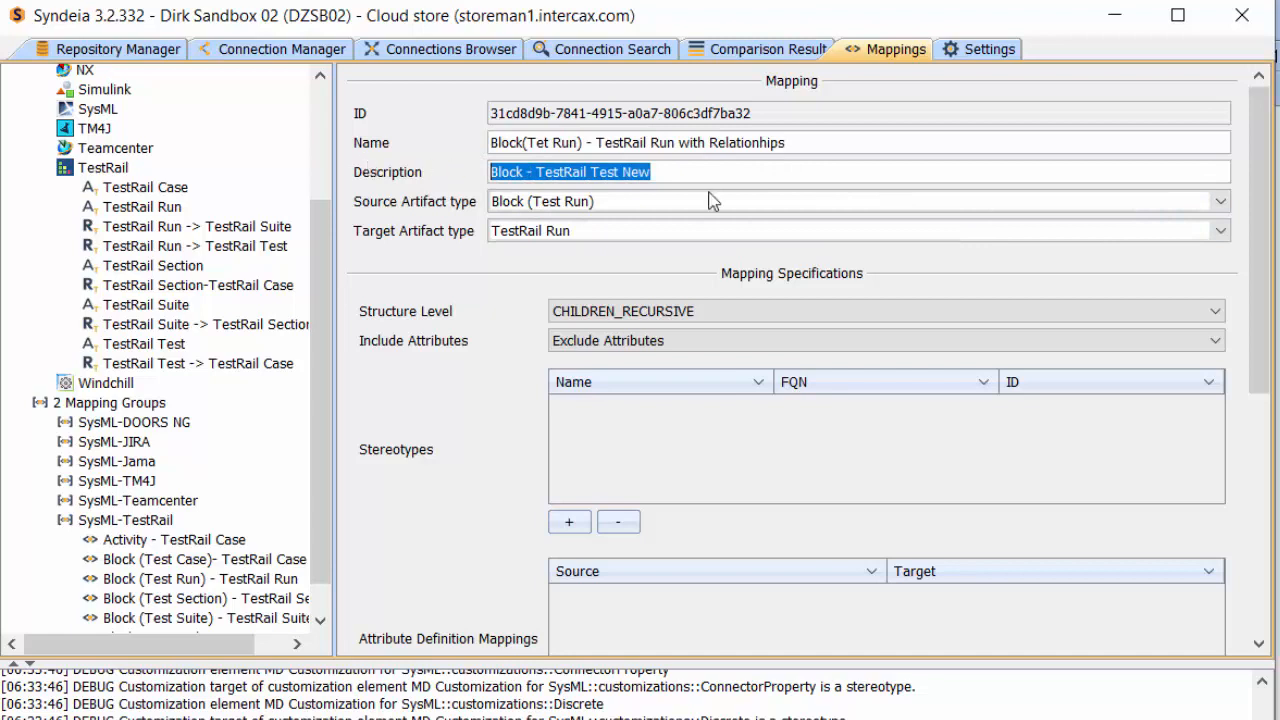
key(ctrl+v)
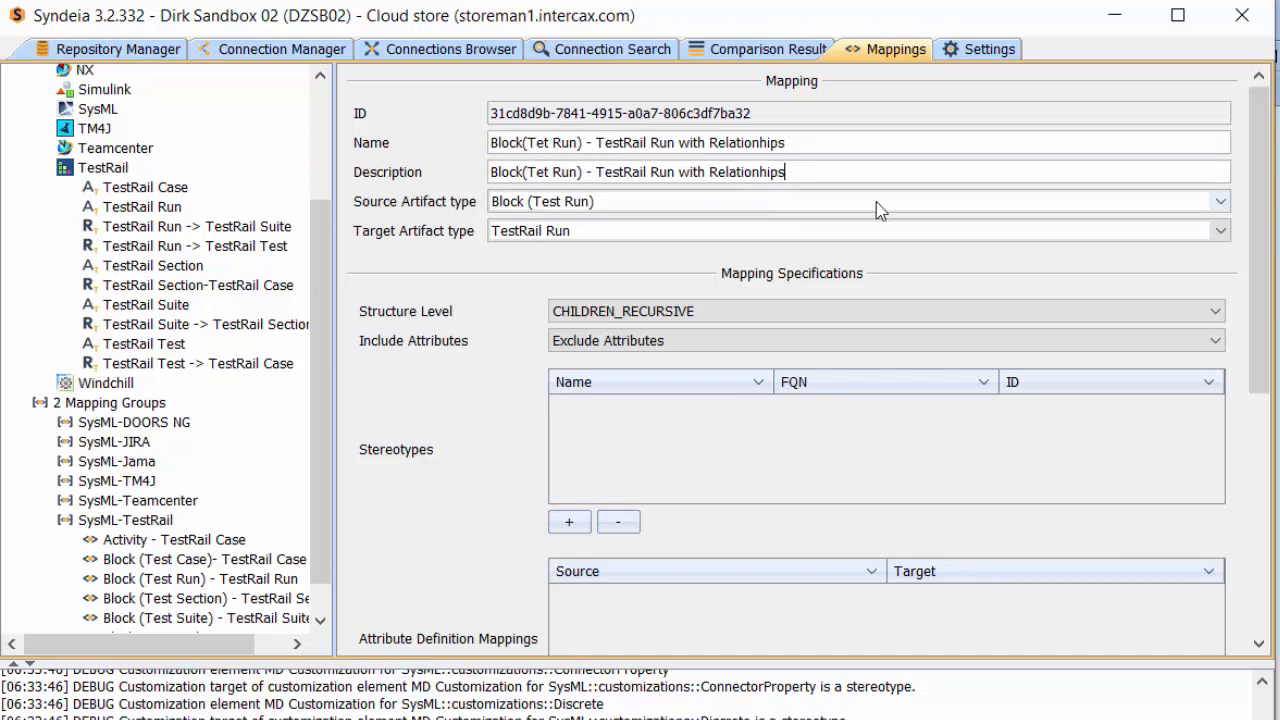
Set the mapping's structure level to CHILDREN_IMMEDIATE and choose Include Attributes
click(925, 311)
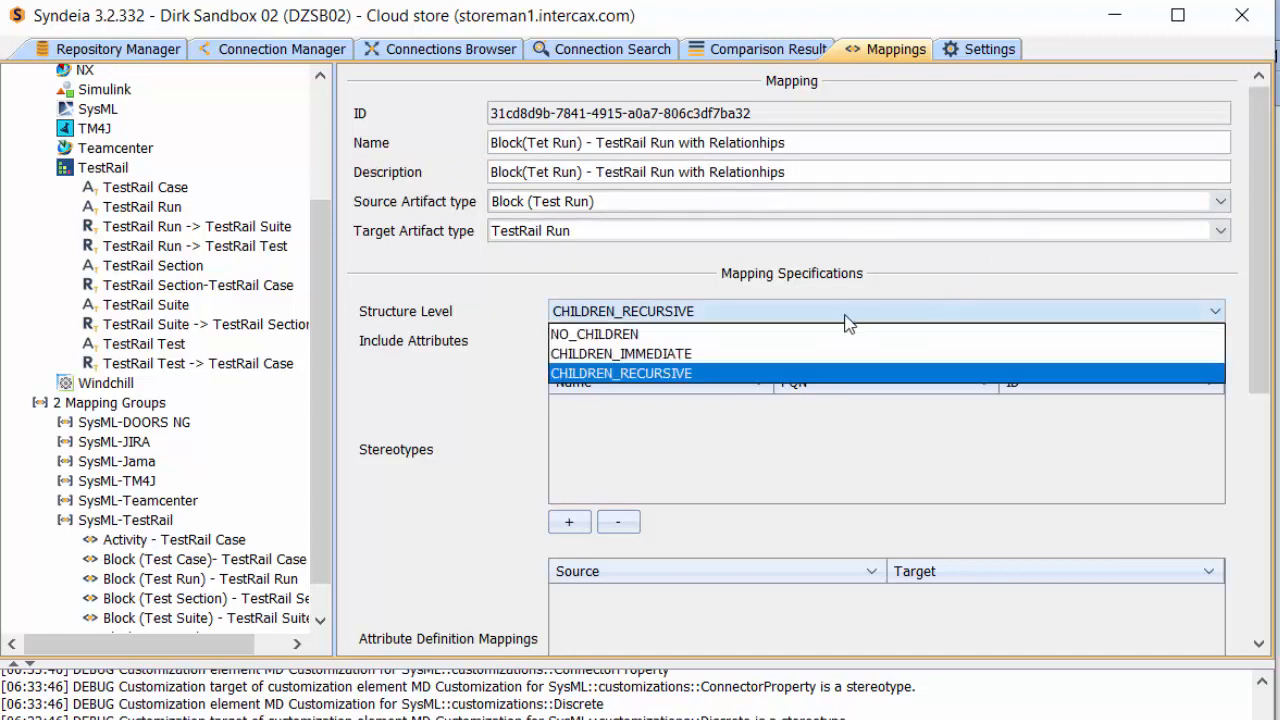
click(720, 354)
click(725, 343)
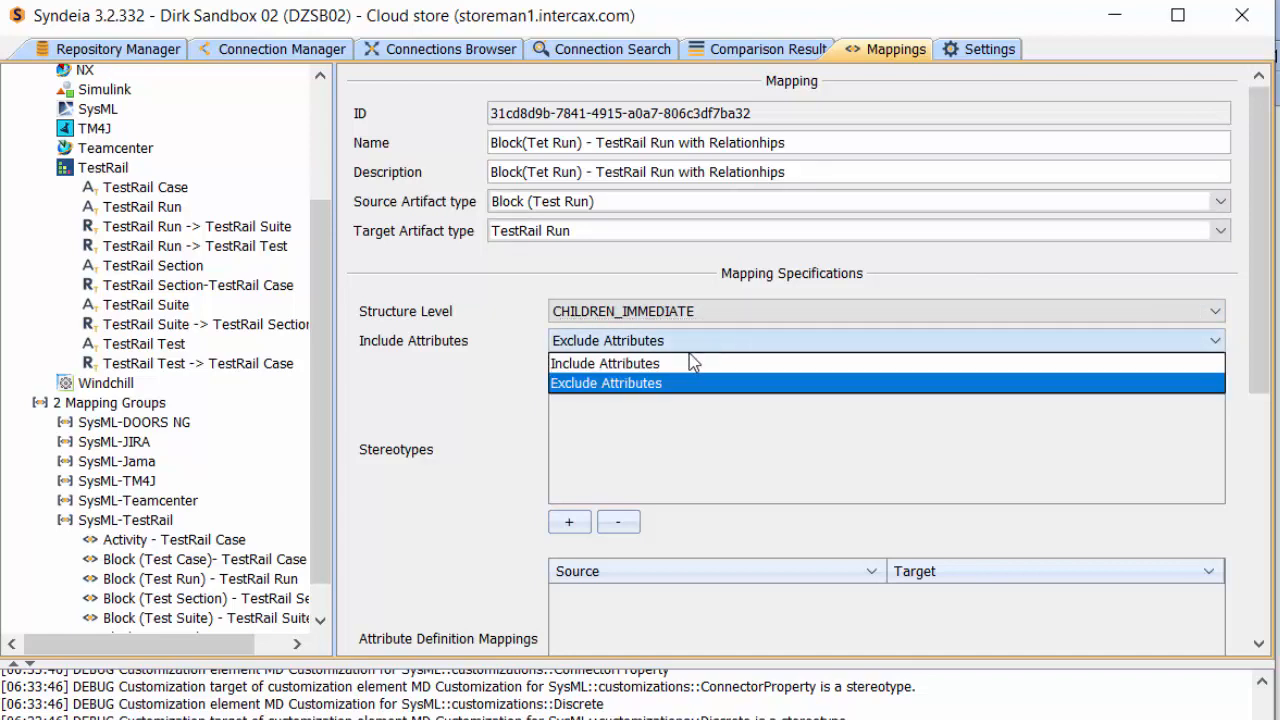
click(678, 363)
Retrieve the available attribute definitions and map the source attribute name [owner: Block (Test Run)] to the target attribute name
drag(1257, 350, 1258, 590)
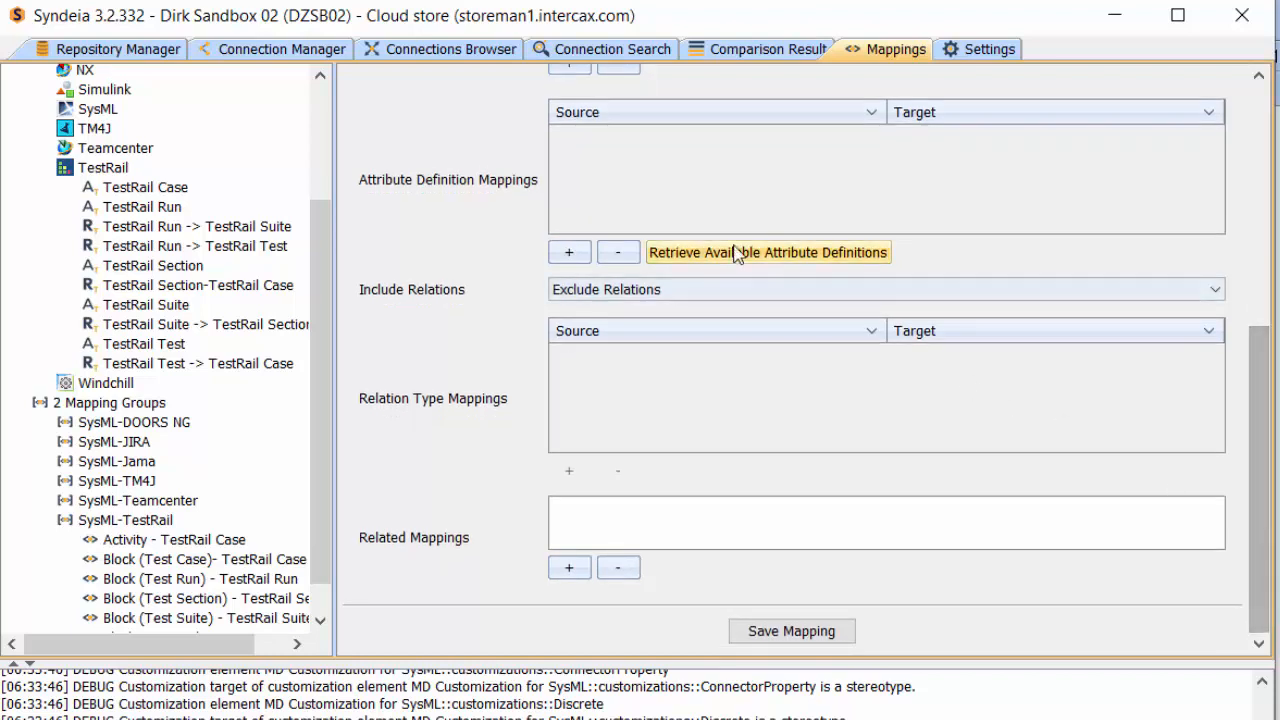
click(570, 255)
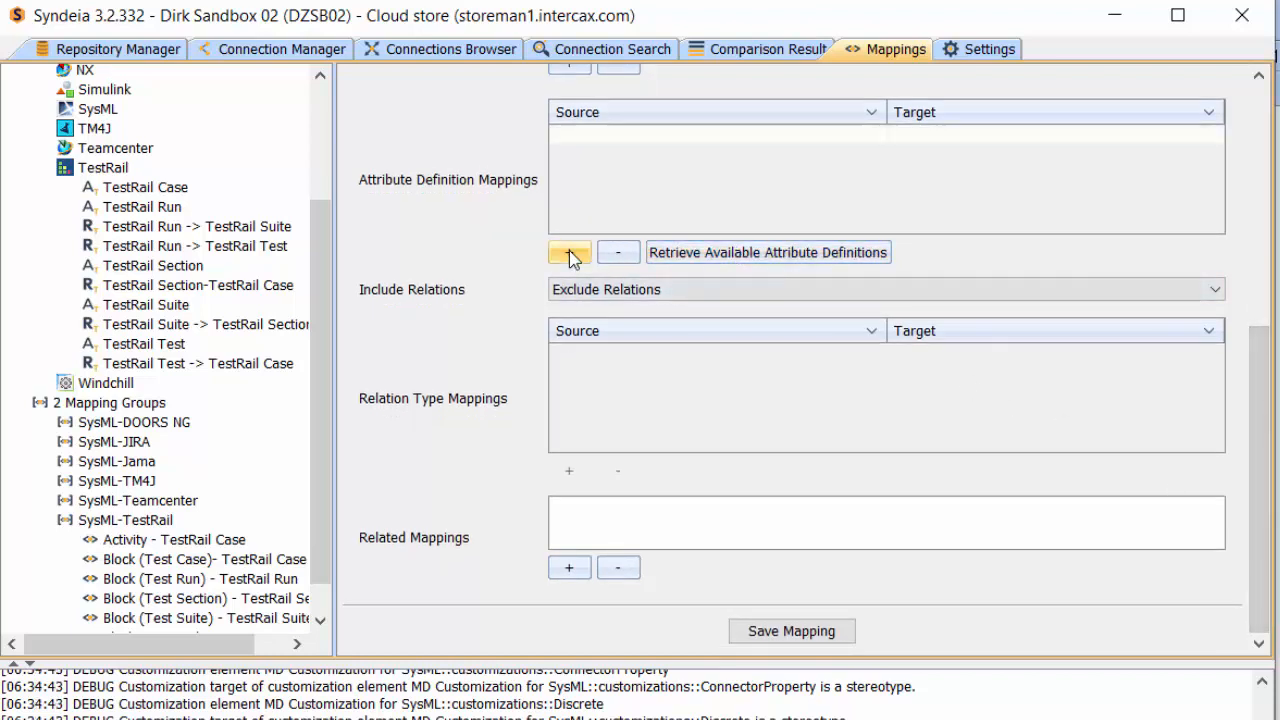
click(631, 134)
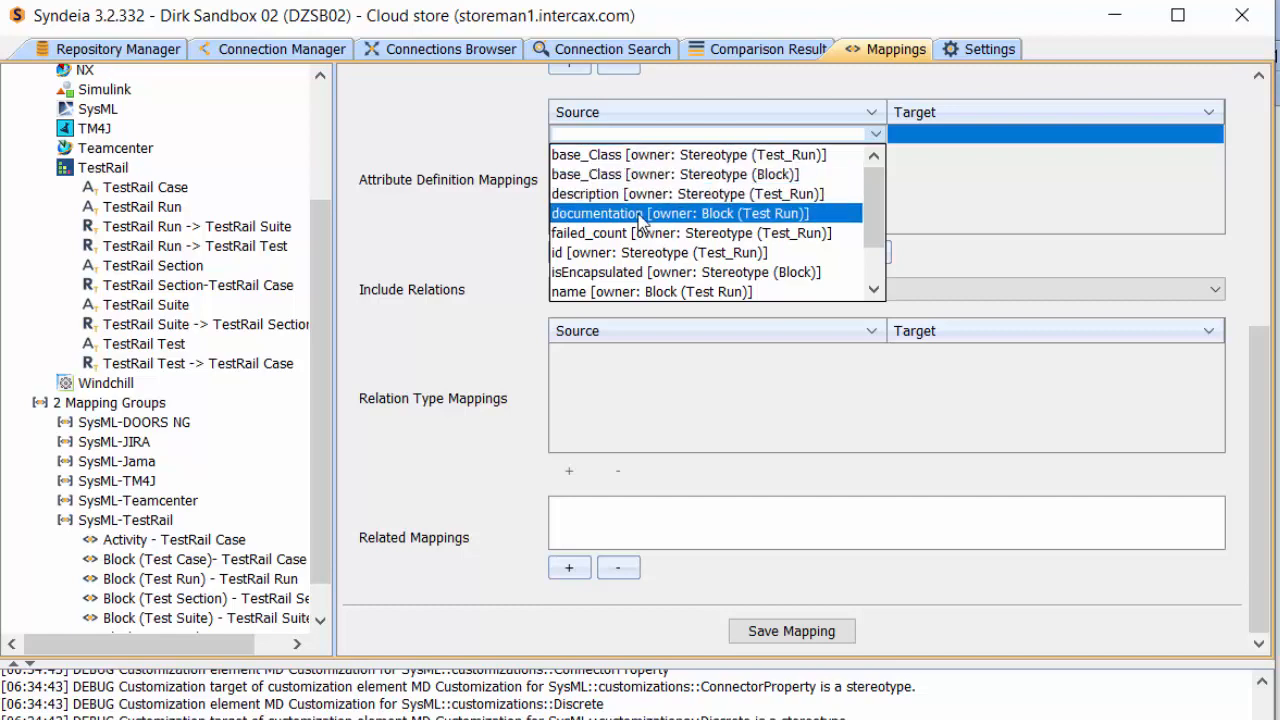
scroll(640, 220, down, 1)
click(617, 236)
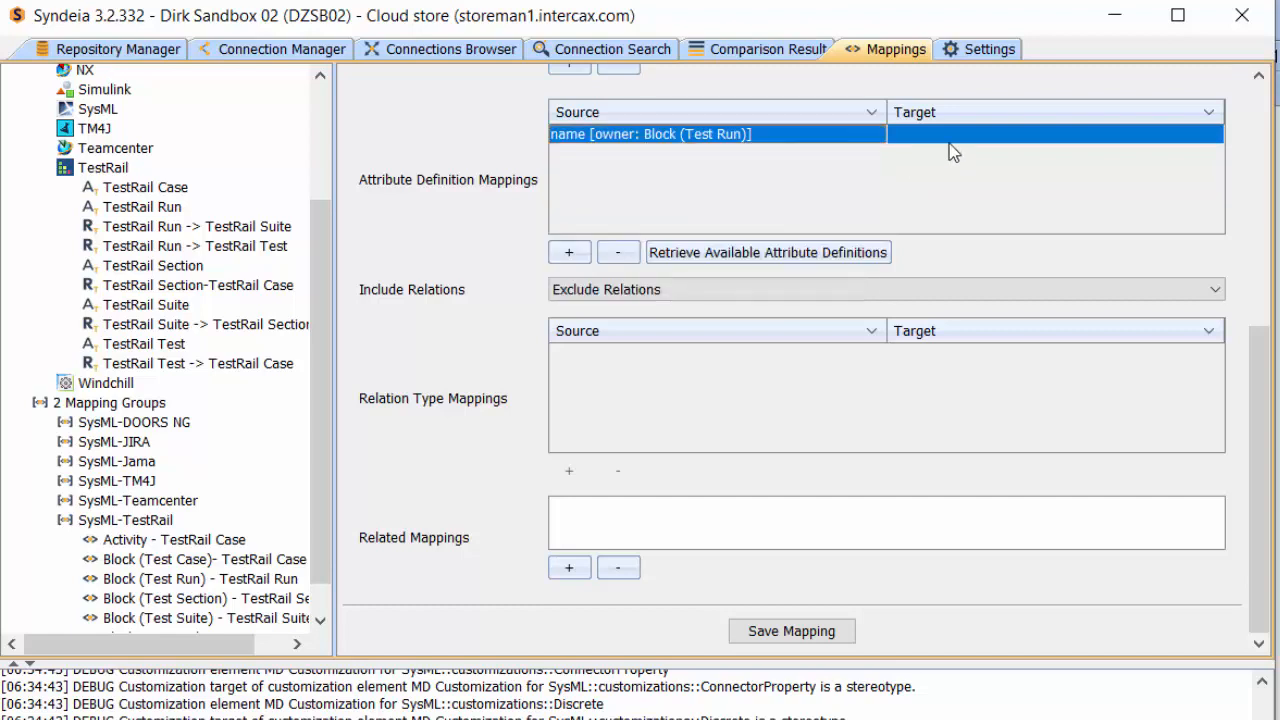
click(945, 140)
scroll(1005, 176, down, 2)
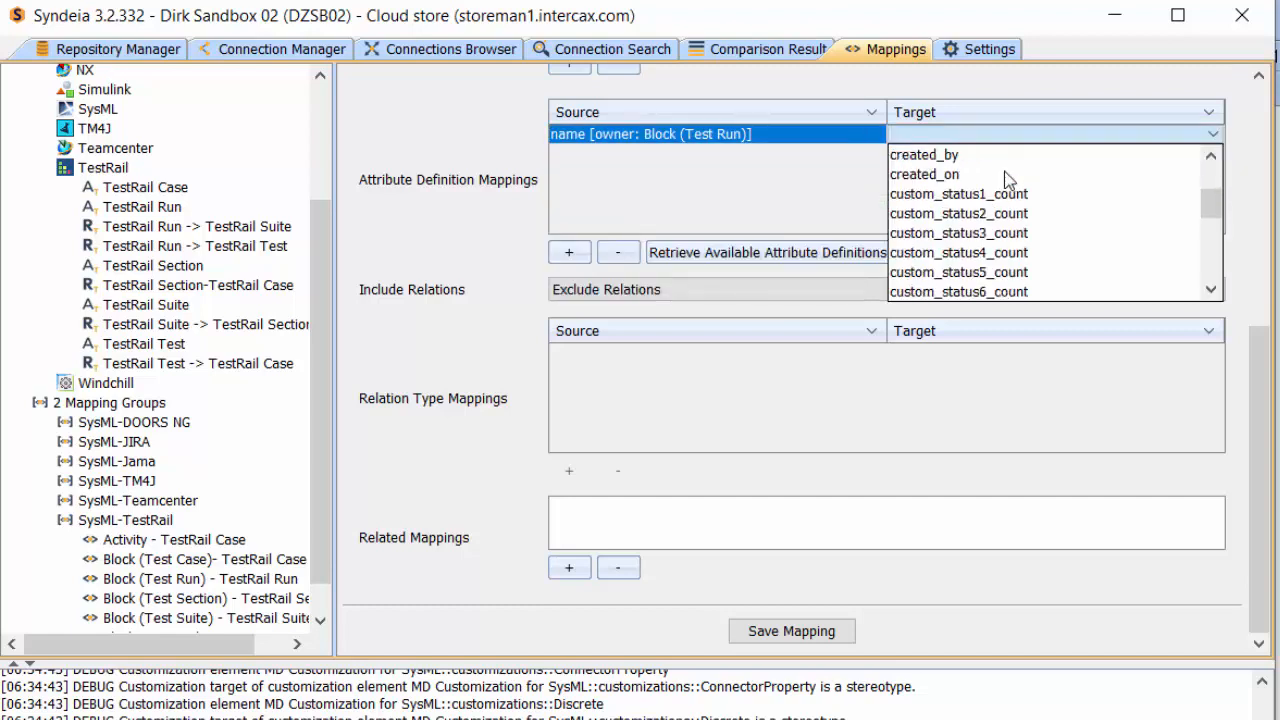
scroll(1005, 178, down, 3)
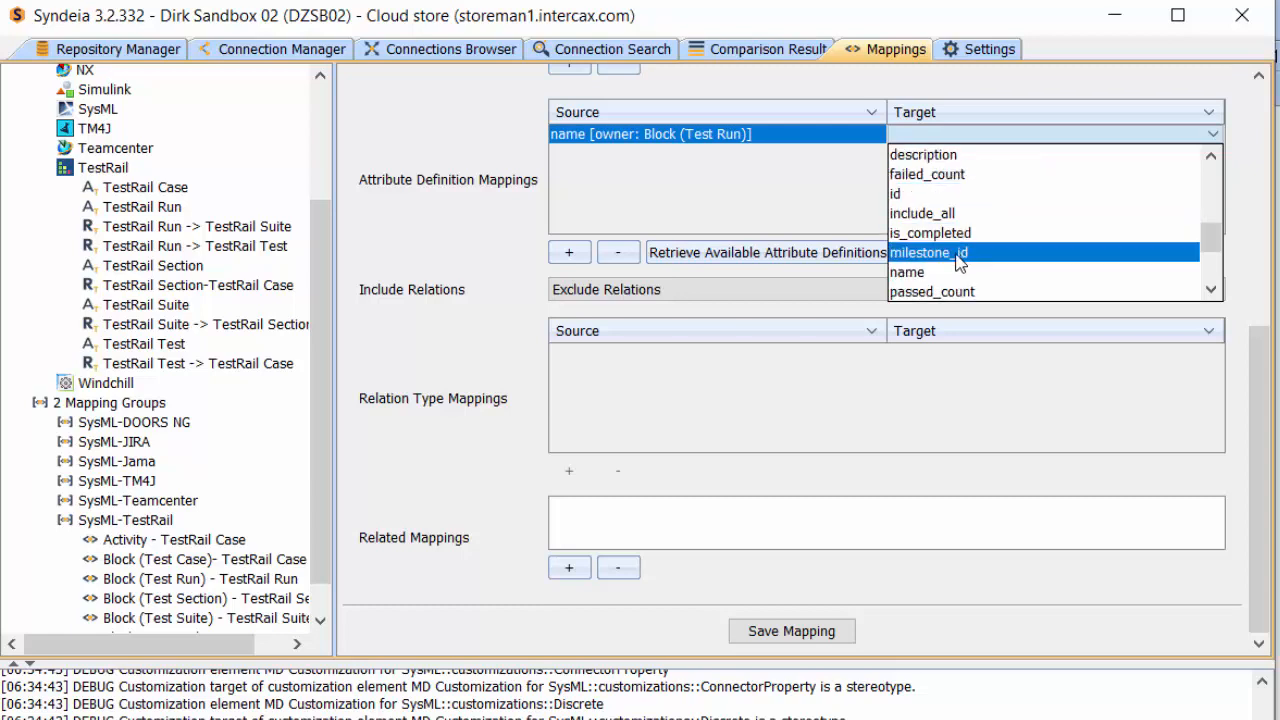
click(924, 272)
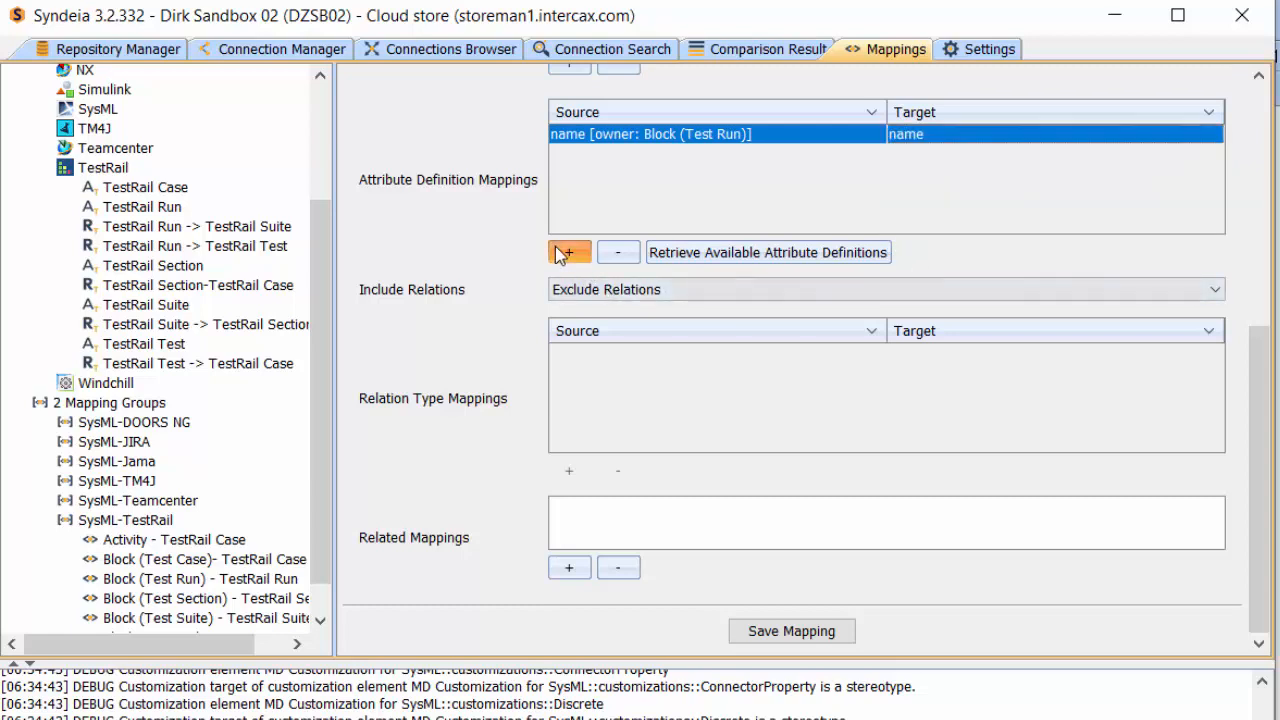
Add an attribute mapping from id [owner: Stereotype (Test_Run)] to the target attribute id
click(590, 177)
click(590, 153)
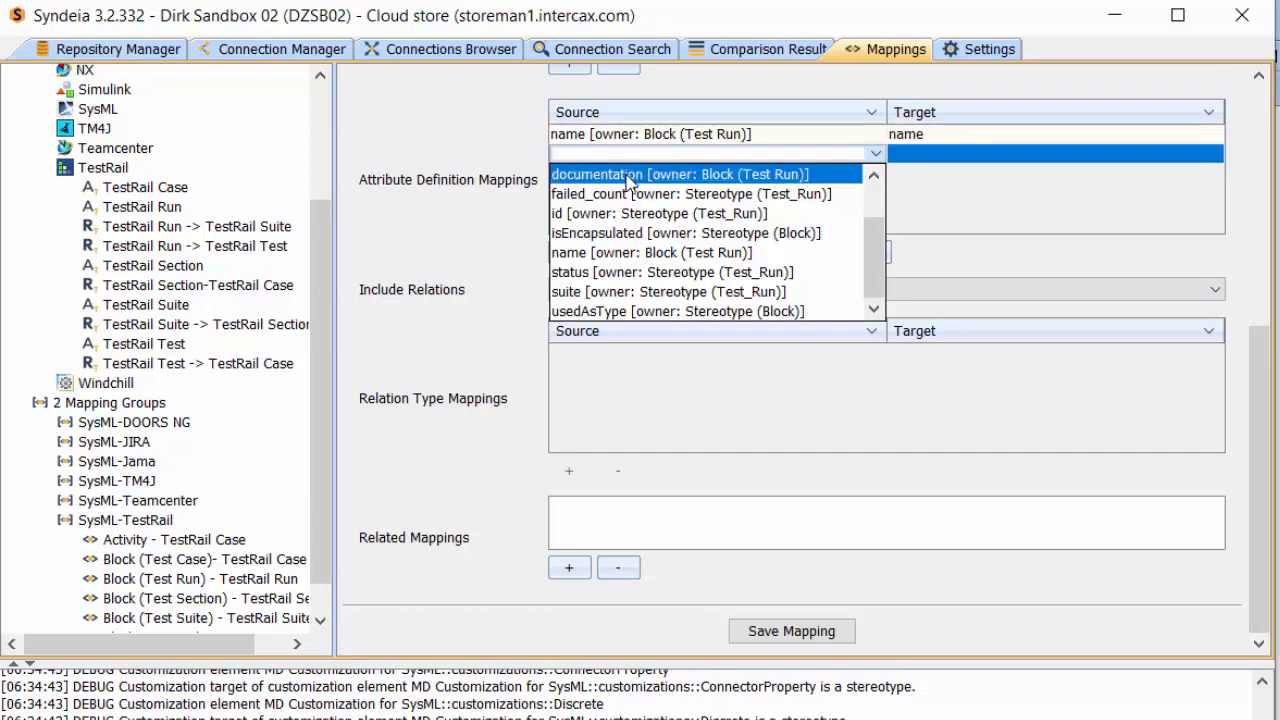
click(620, 214)
click(936, 155)
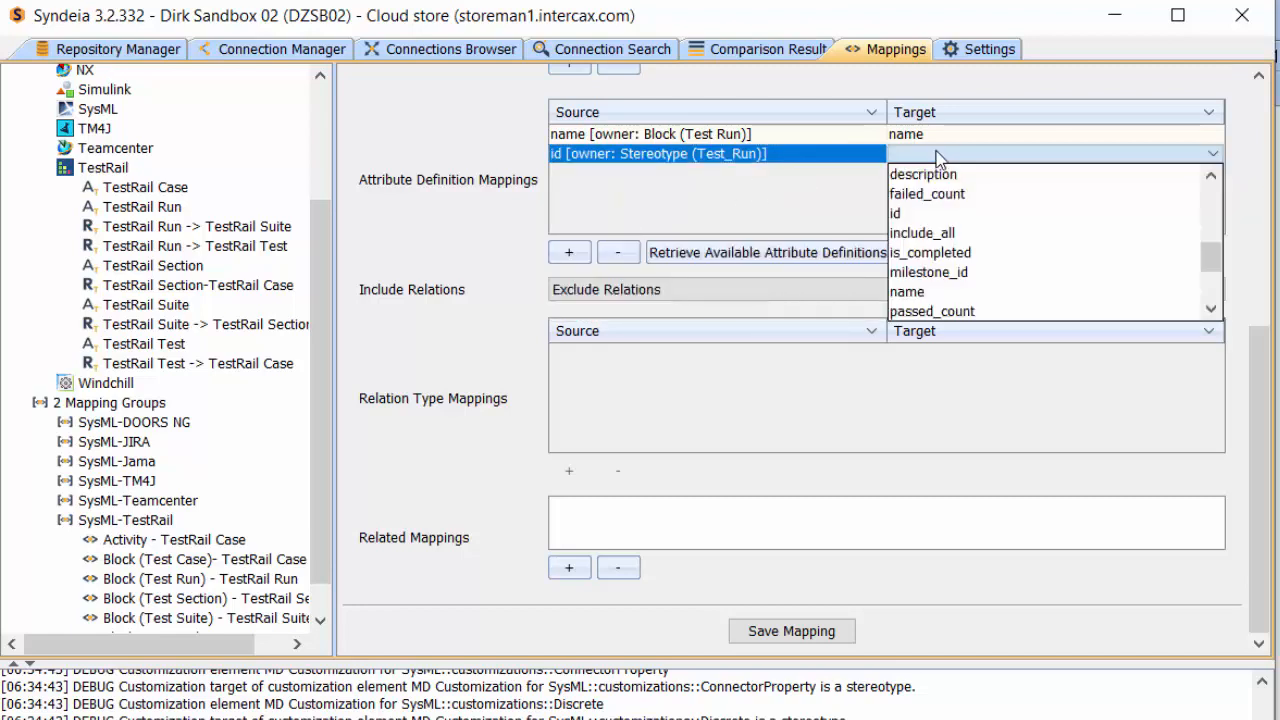
click(915, 214)
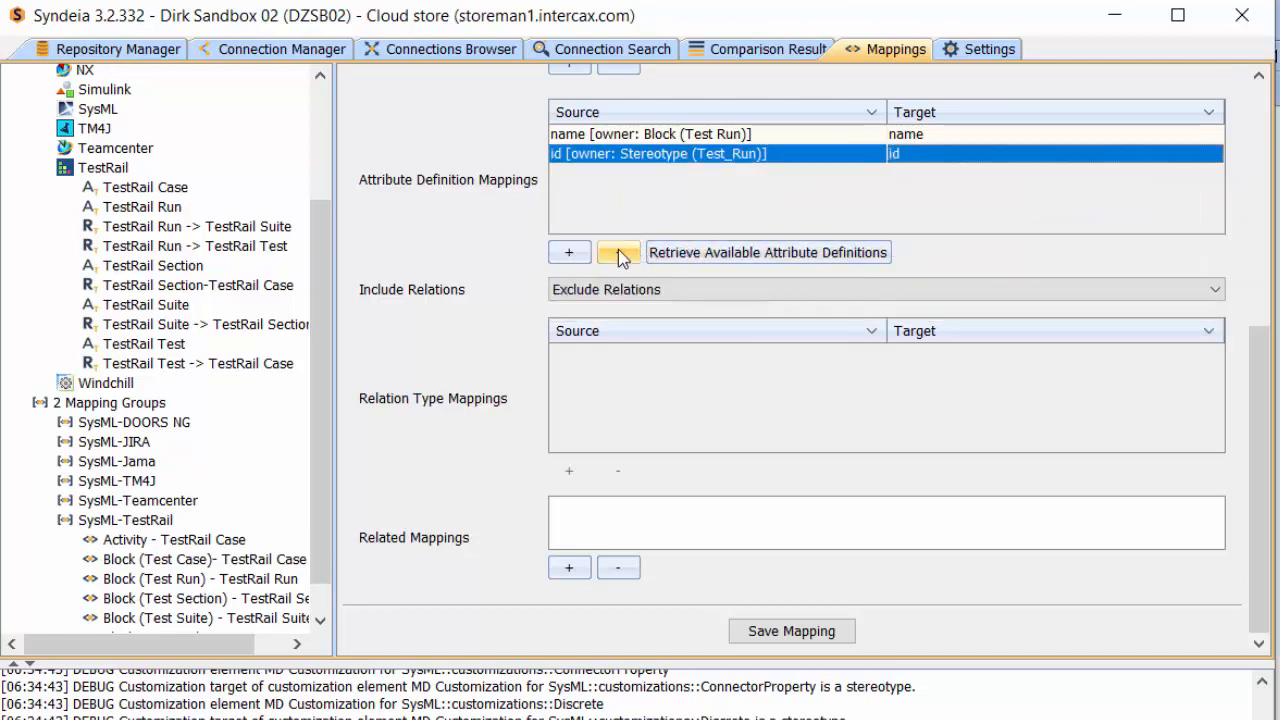
Add an attribute mapping from status [owner: Stereotype (Test_Run)] to the target attribute custom_status1_count
click(569, 253)
click(601, 176)
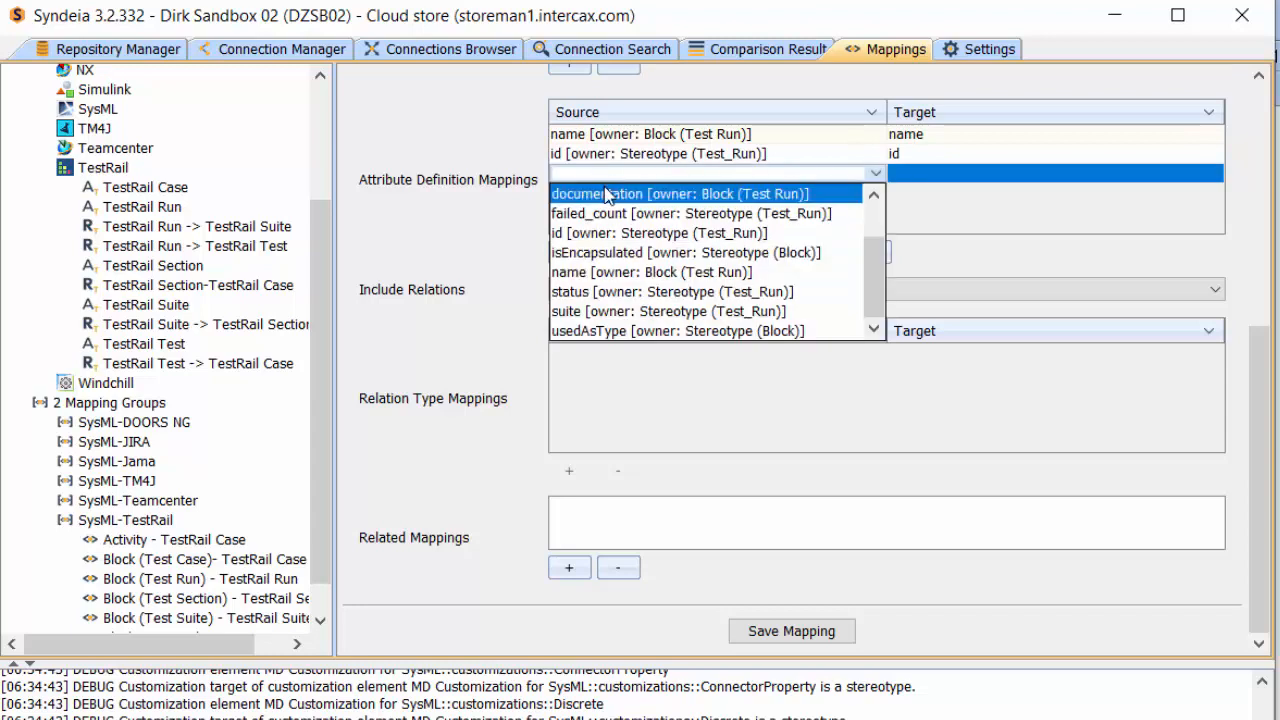
click(630, 291)
click(911, 176)
scroll(911, 245, up, 2)
scroll(995, 250, down, 1)
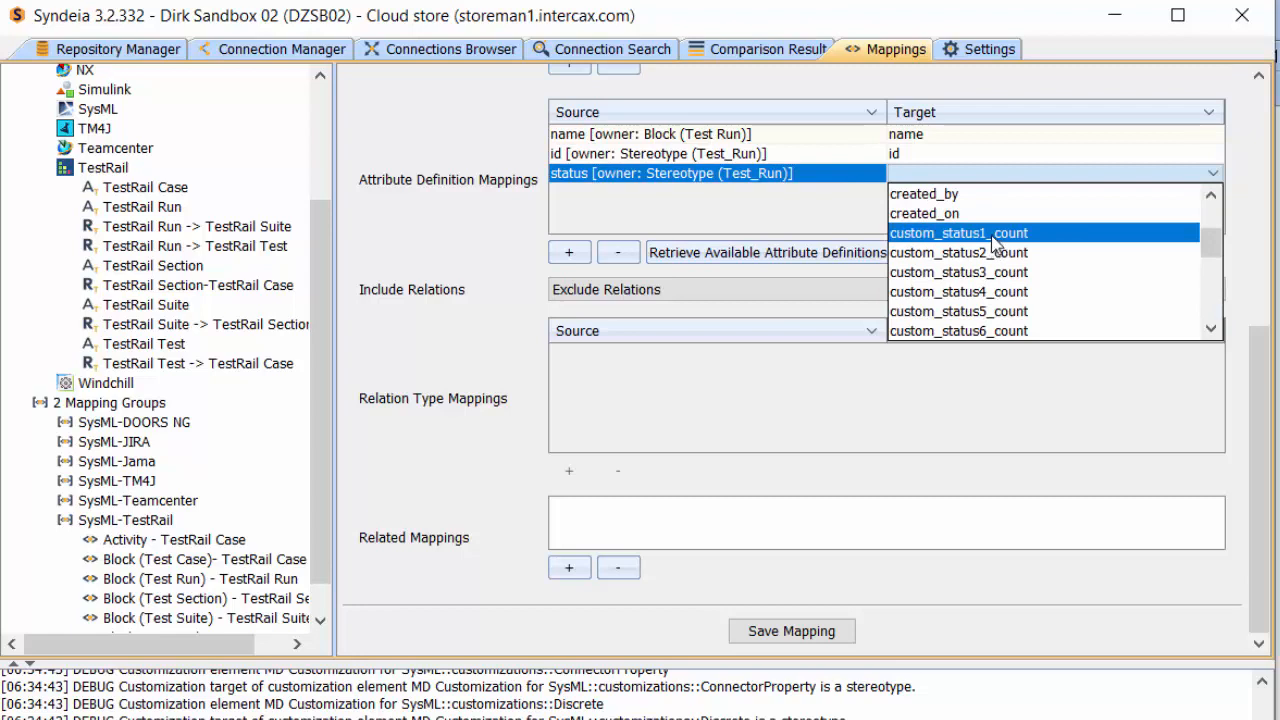
click(993, 235)
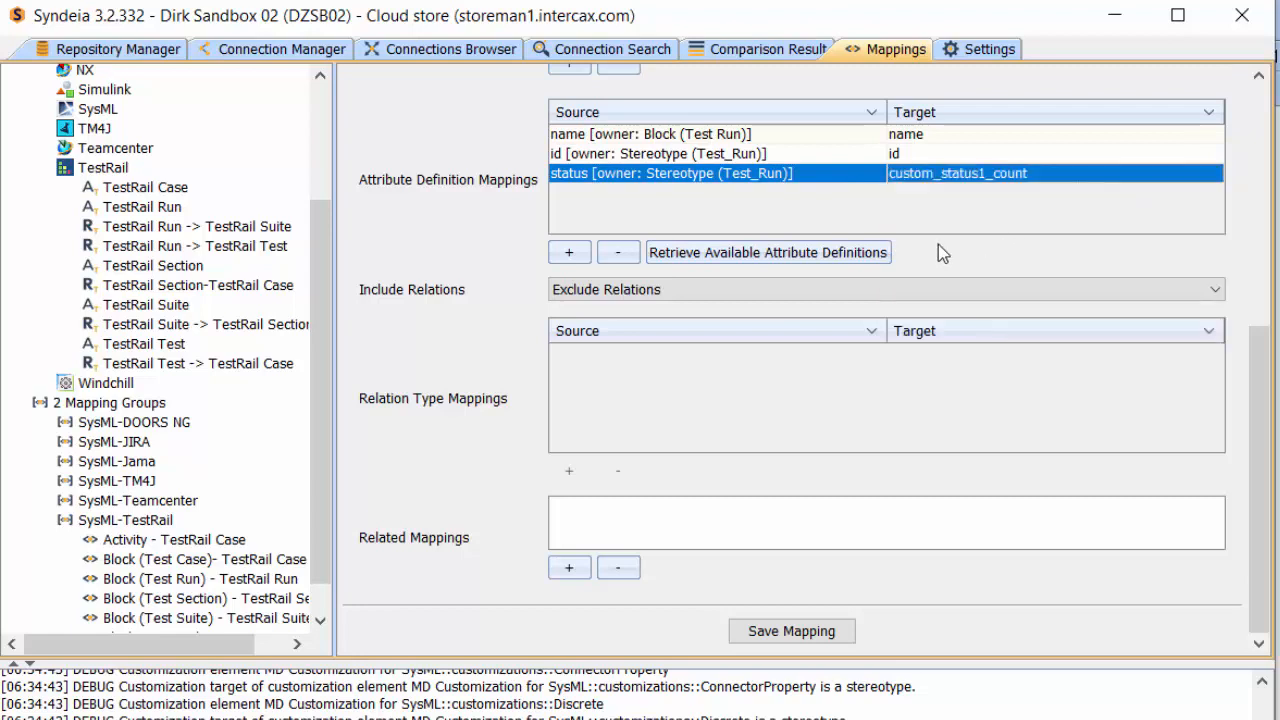
Choose Include Relations and map the Part Property (PartProperty) relation to TestRail Run -> TestRail Test
click(627, 296)
click(627, 309)
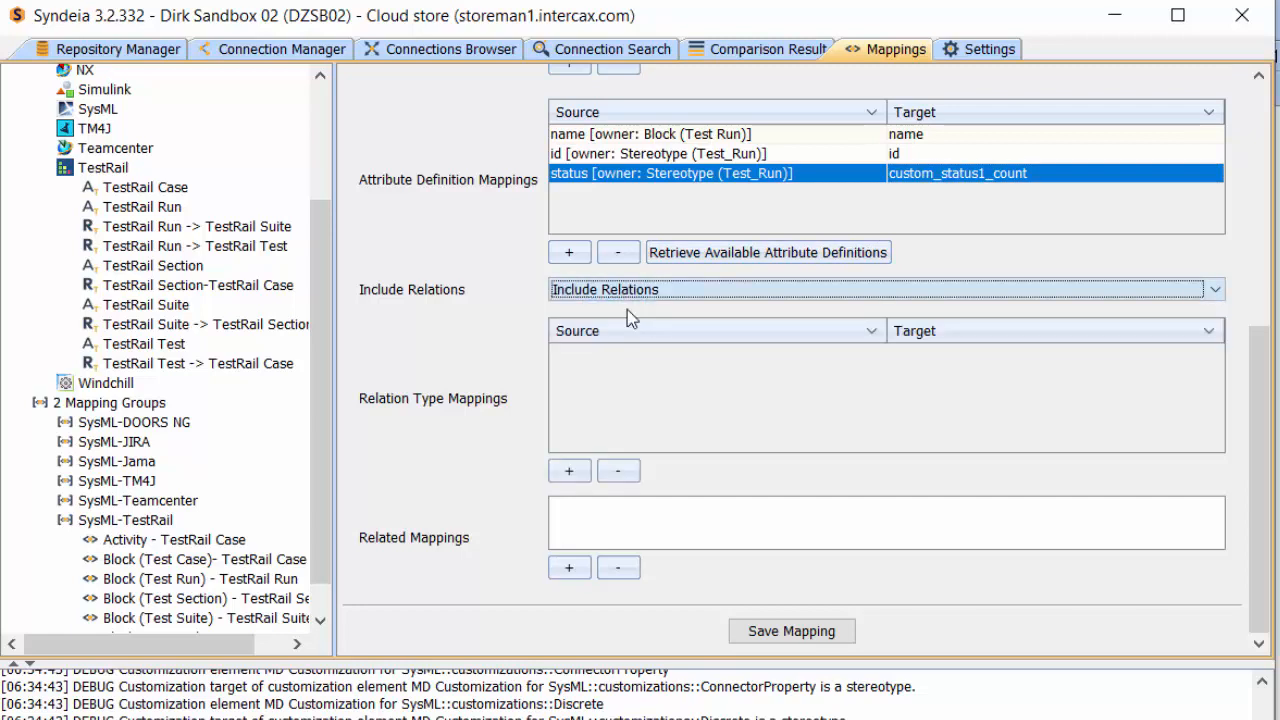
click(570, 471)
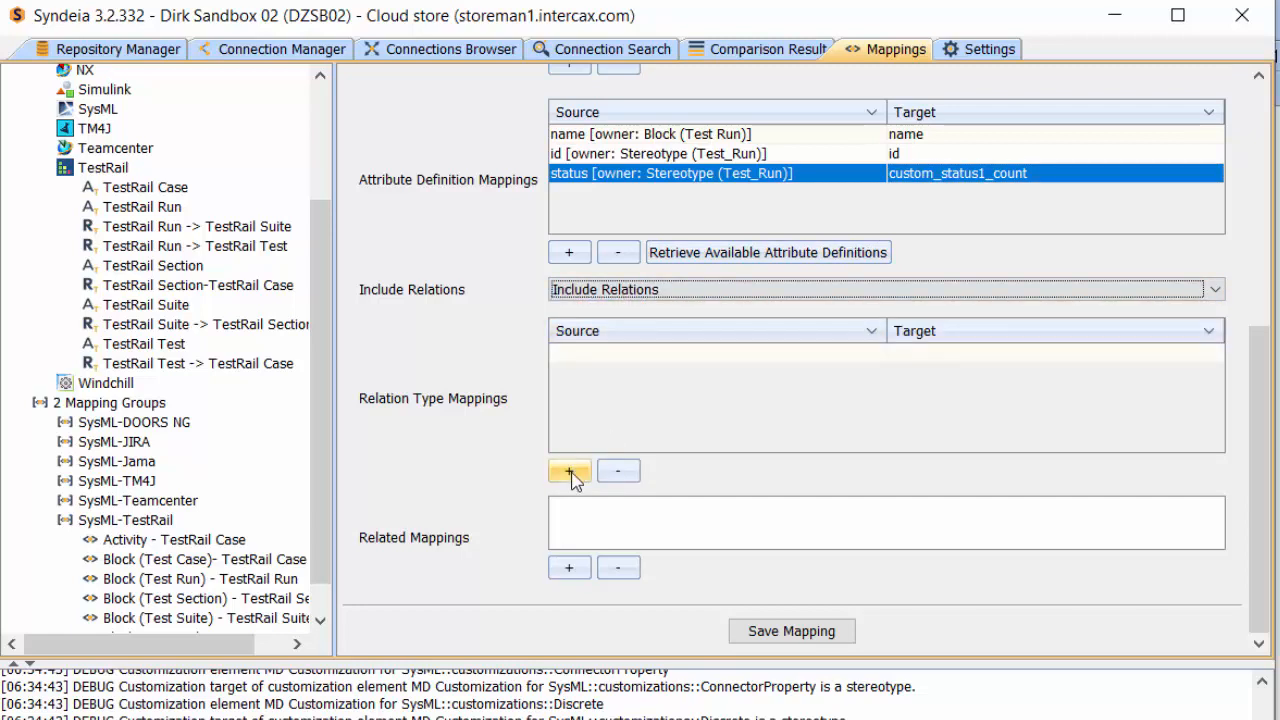
click(625, 358)
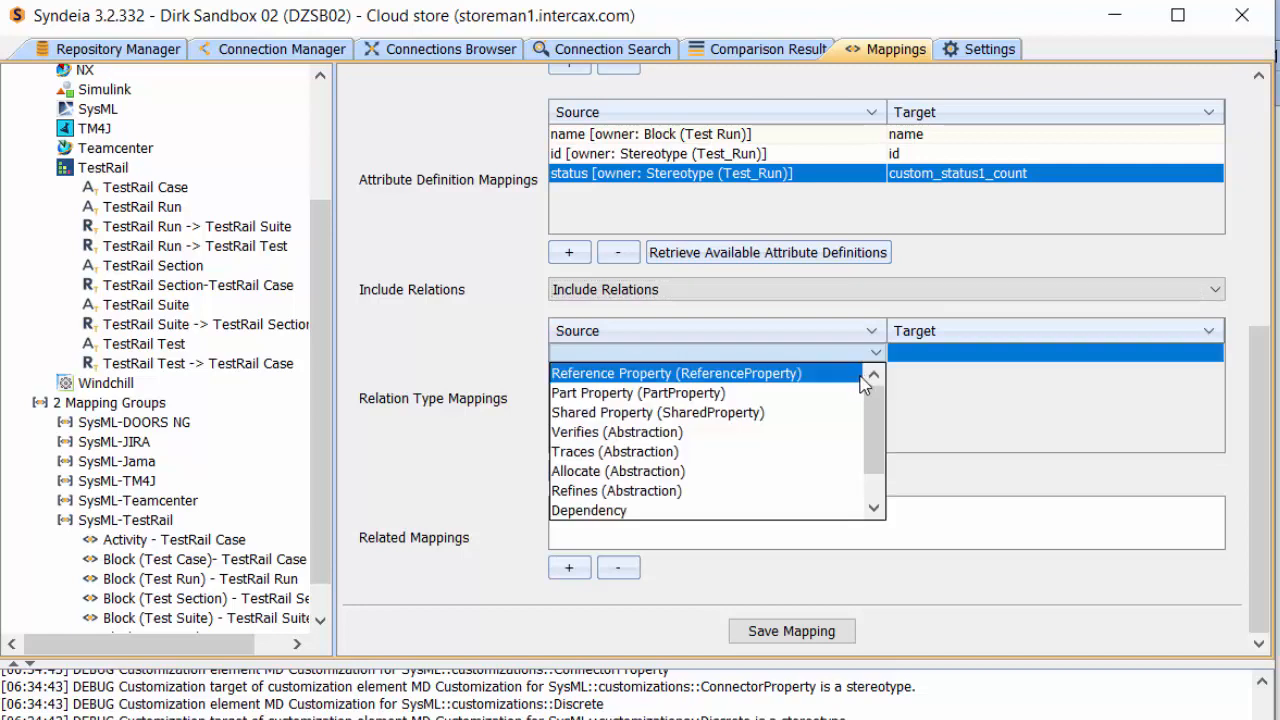
click(614, 398)
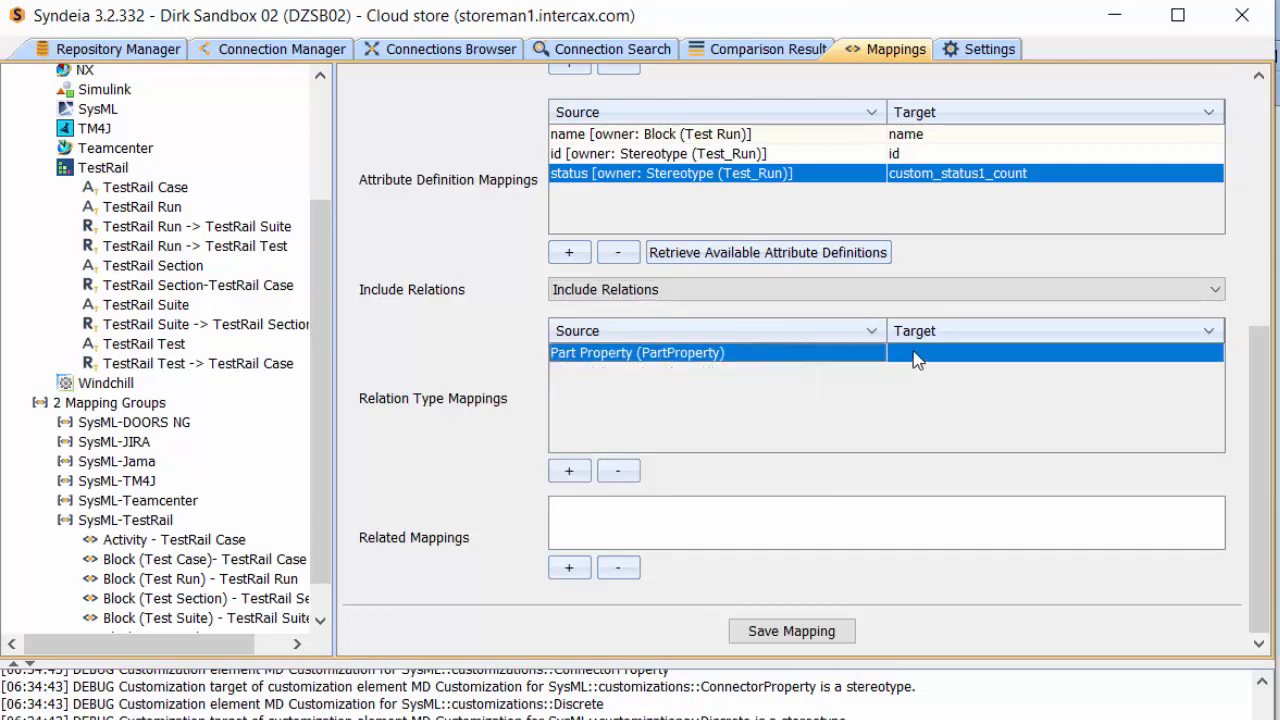
click(913, 356)
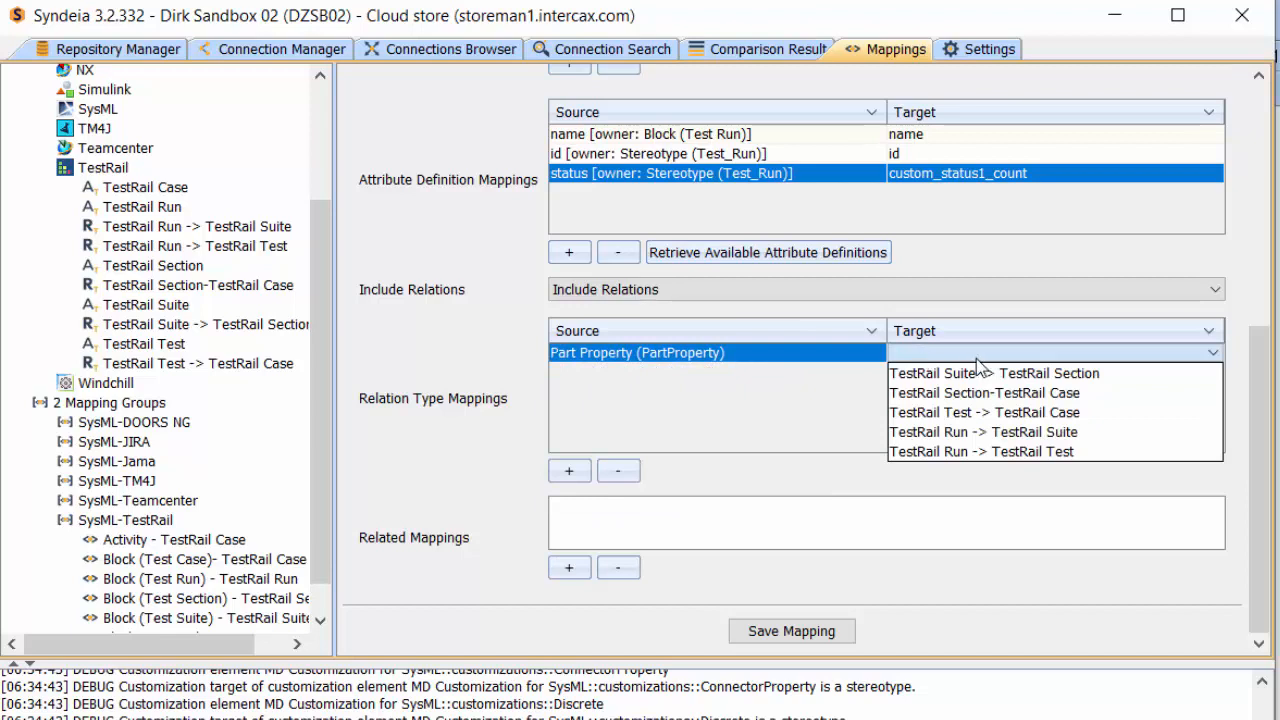
click(960, 455)
Add a relation type mapping from Allocate (Abstraction) to TestRail Run -> TestRail Suite
click(568, 471)
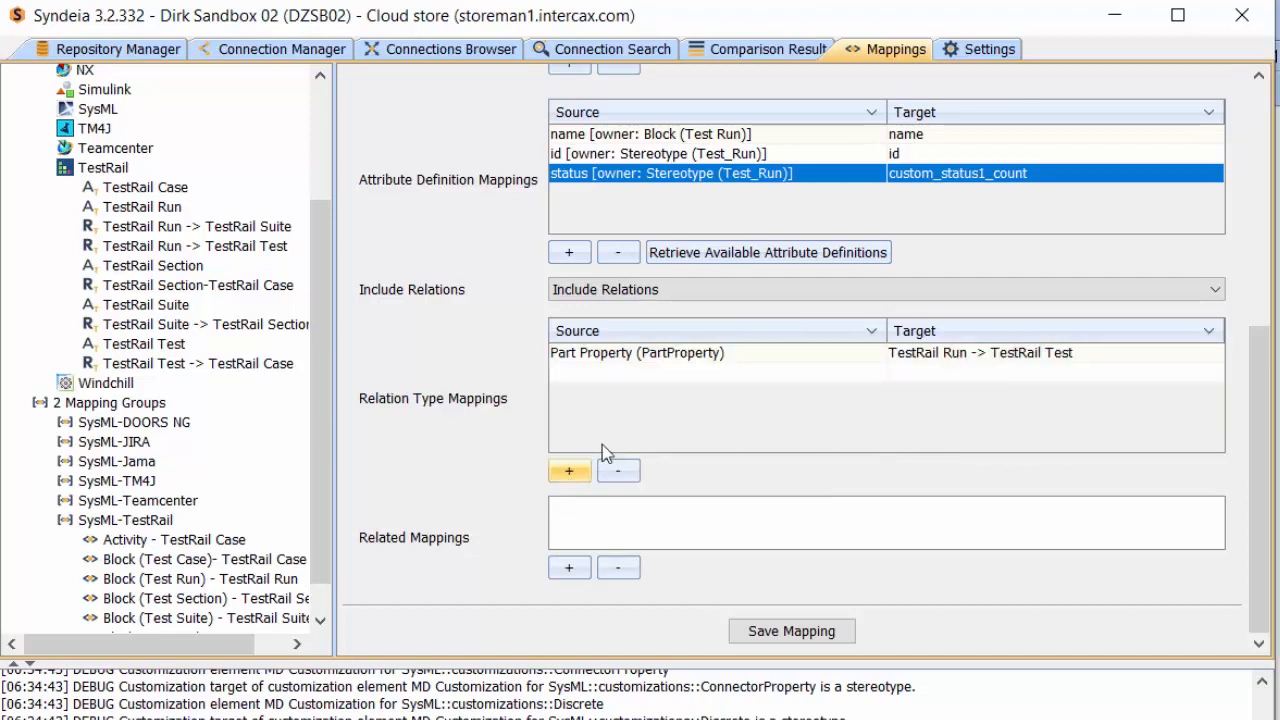
click(622, 374)
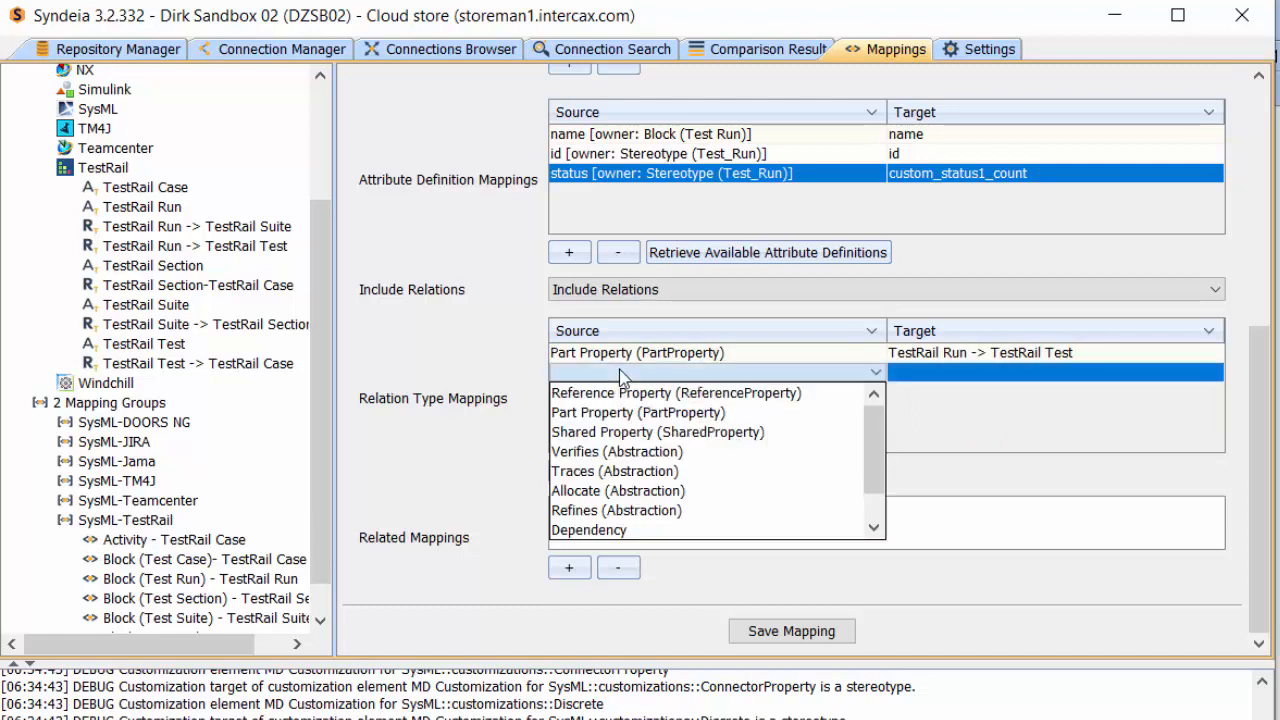
click(599, 491)
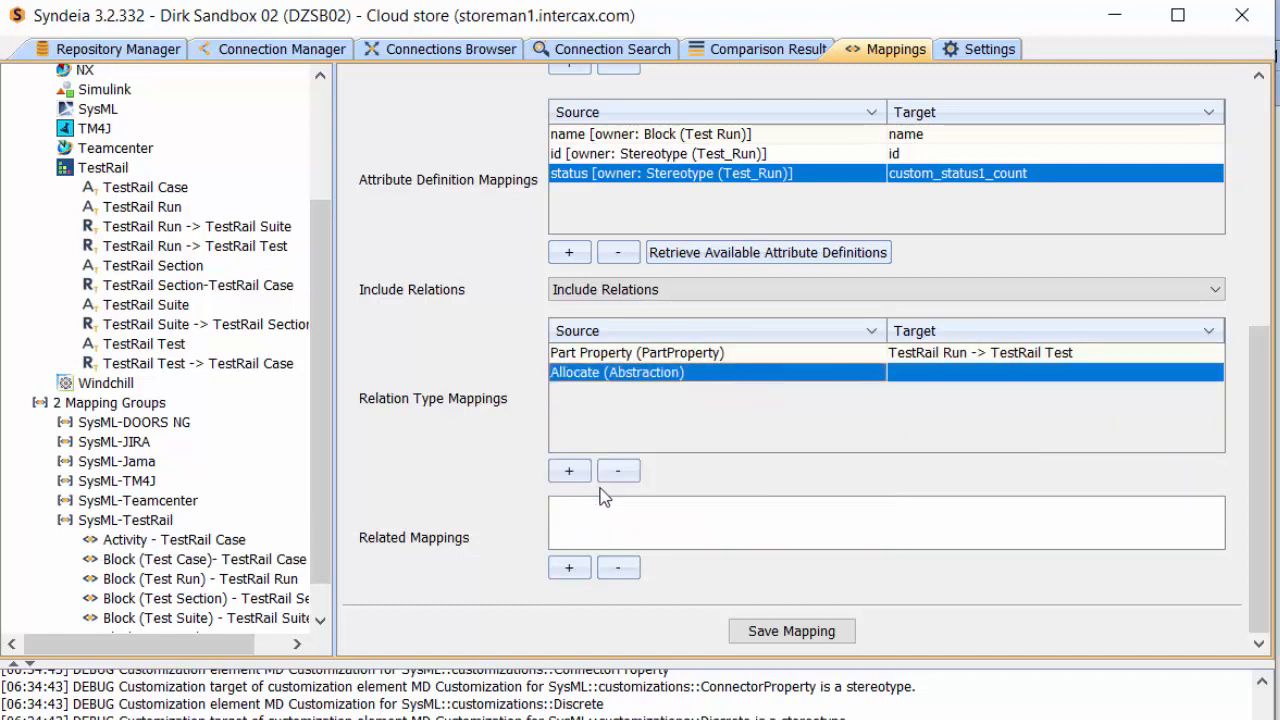
click(958, 379)
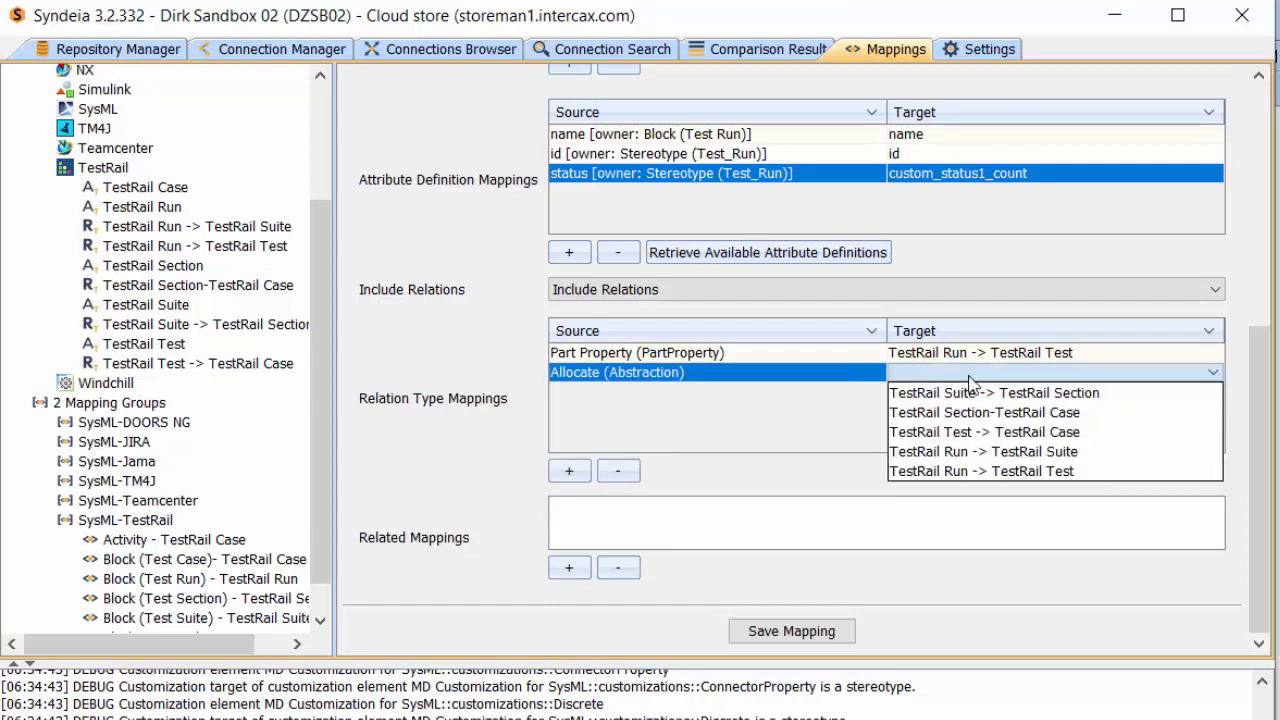
click(975, 452)
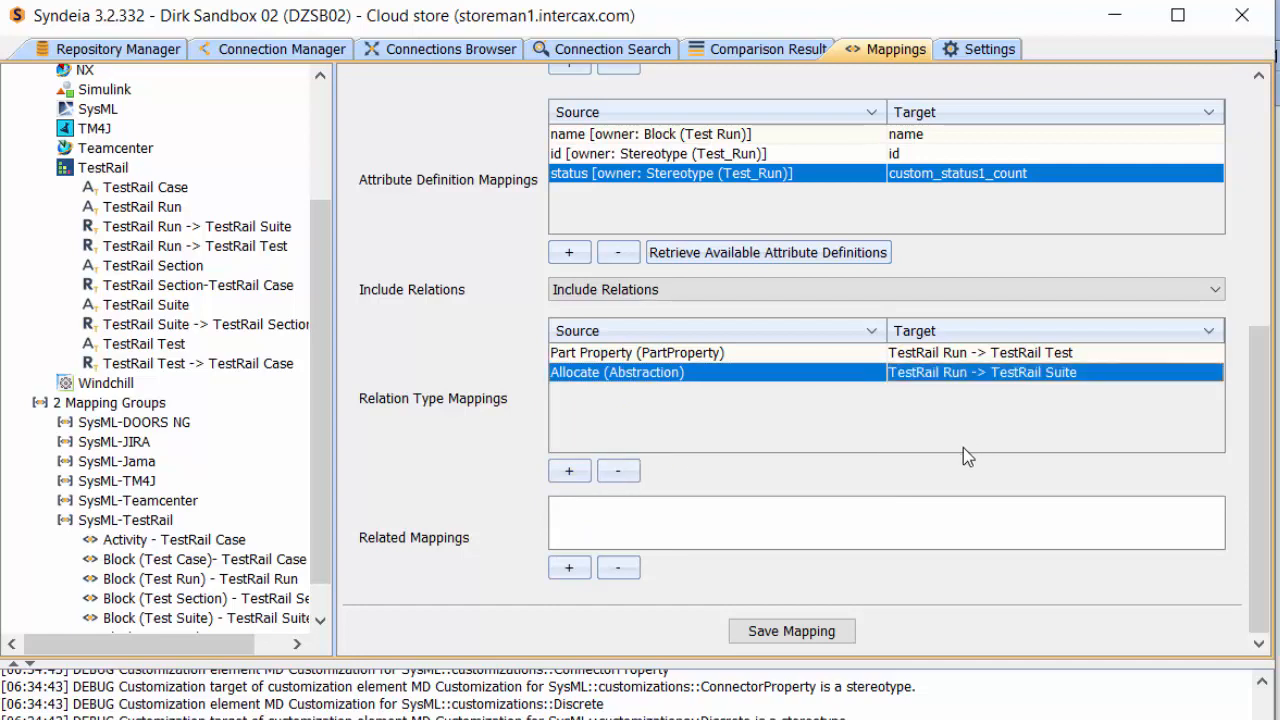
Add Block (Test Suite) - TestRail Suite and Block - TestRail Test as related mappings of the test run mapping and save it
click(564, 566)
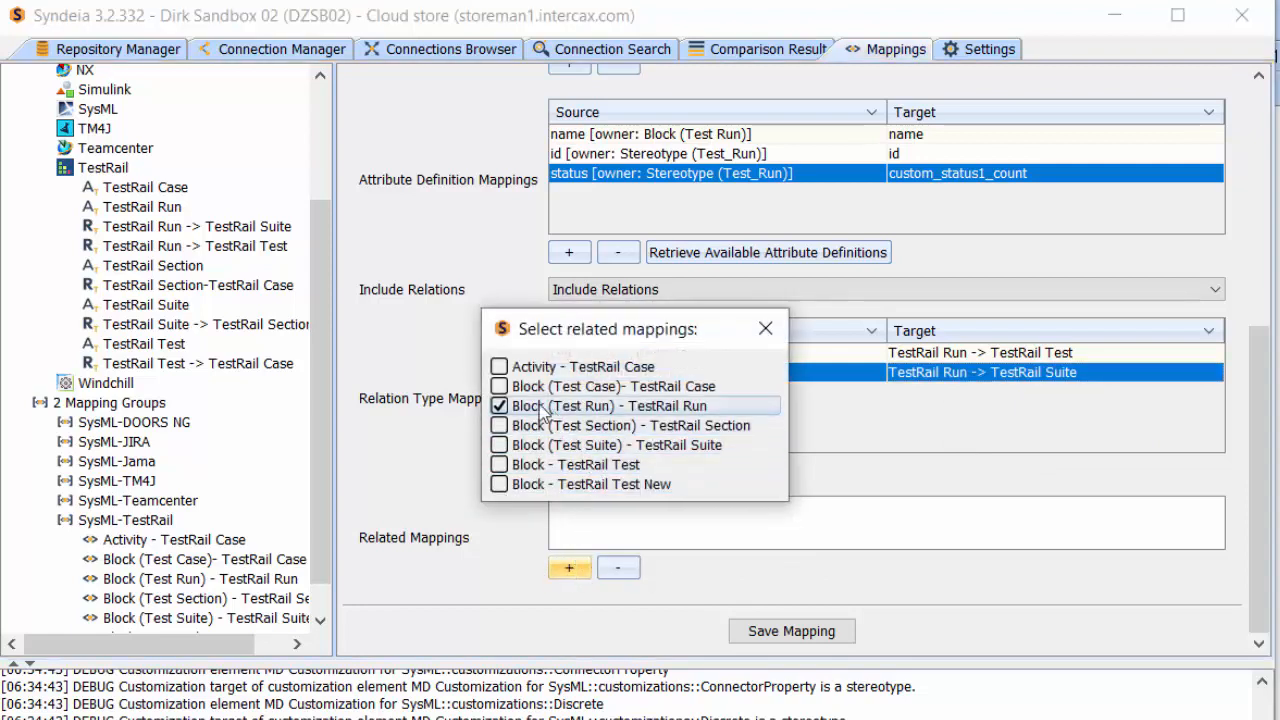
click(502, 446)
scroll(584, 574, down, 1)
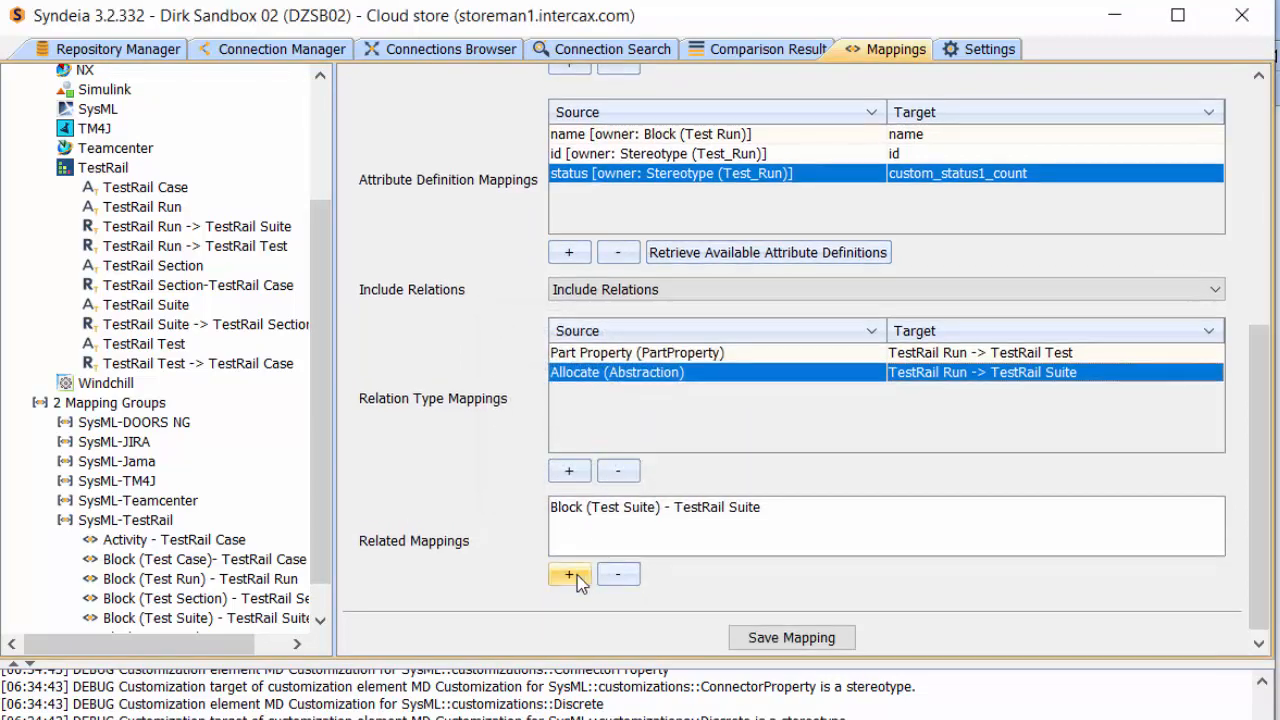
click(569, 576)
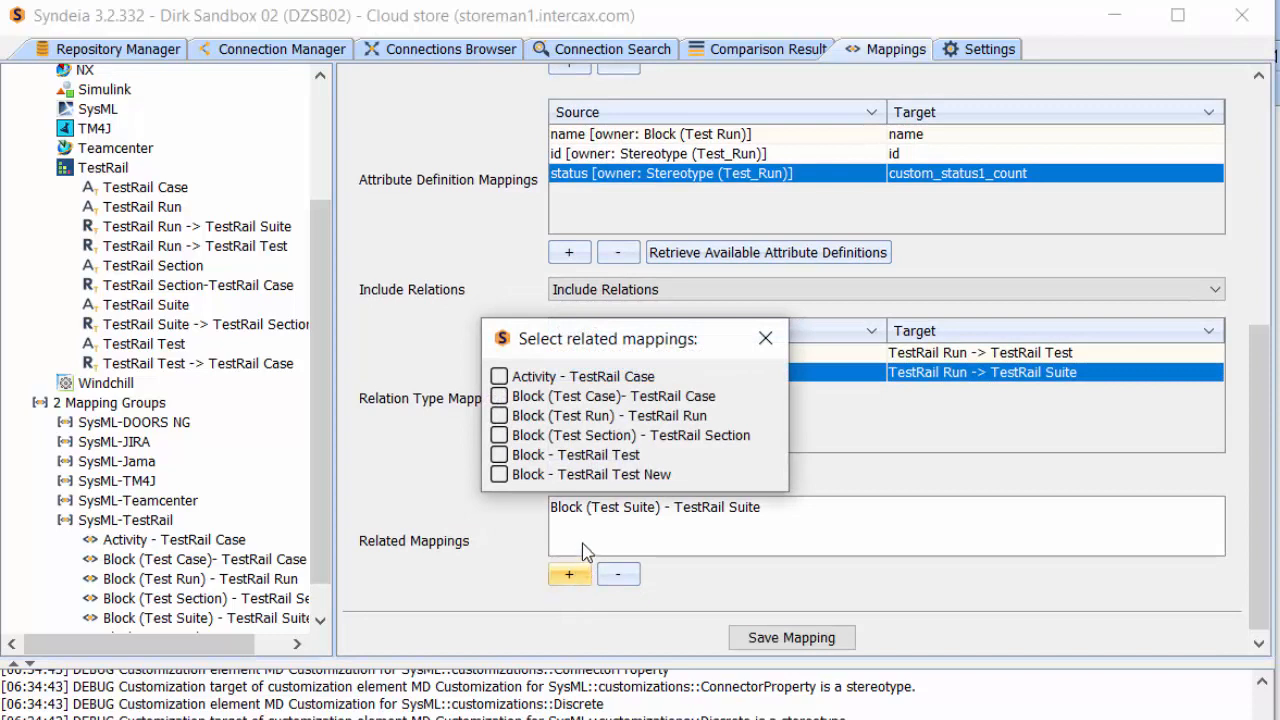
click(540, 477)
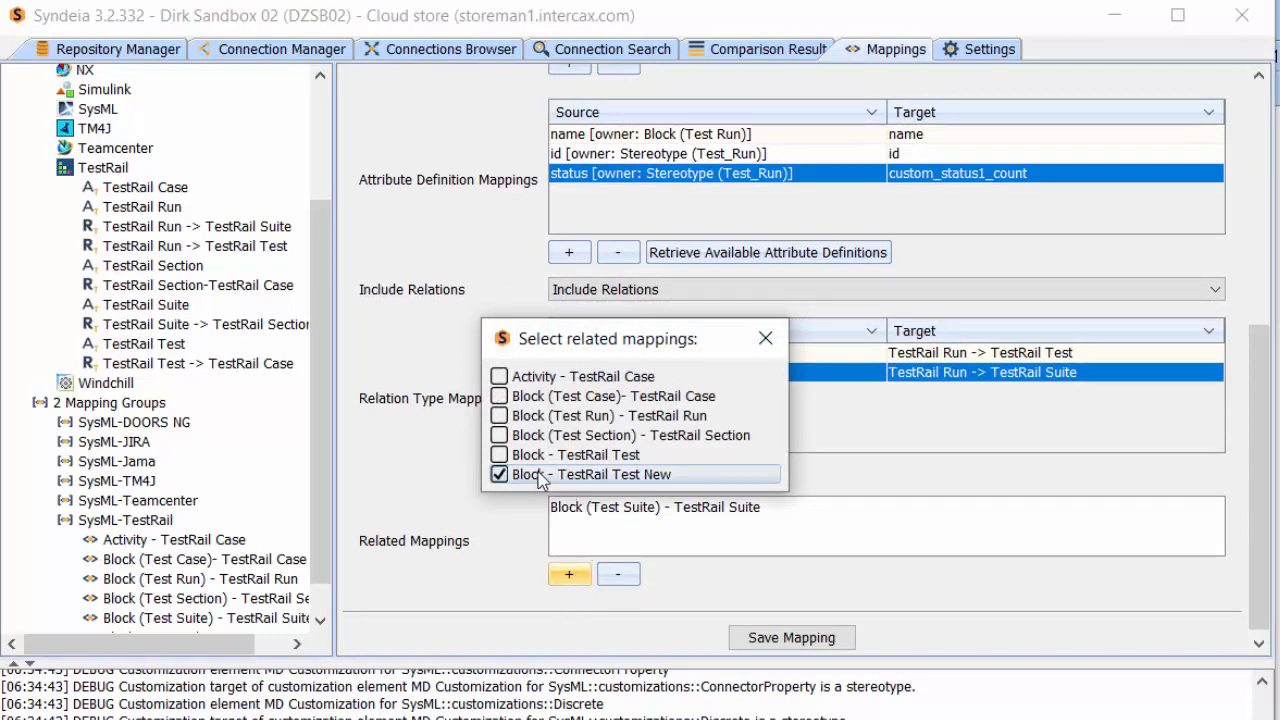
click(499, 455)
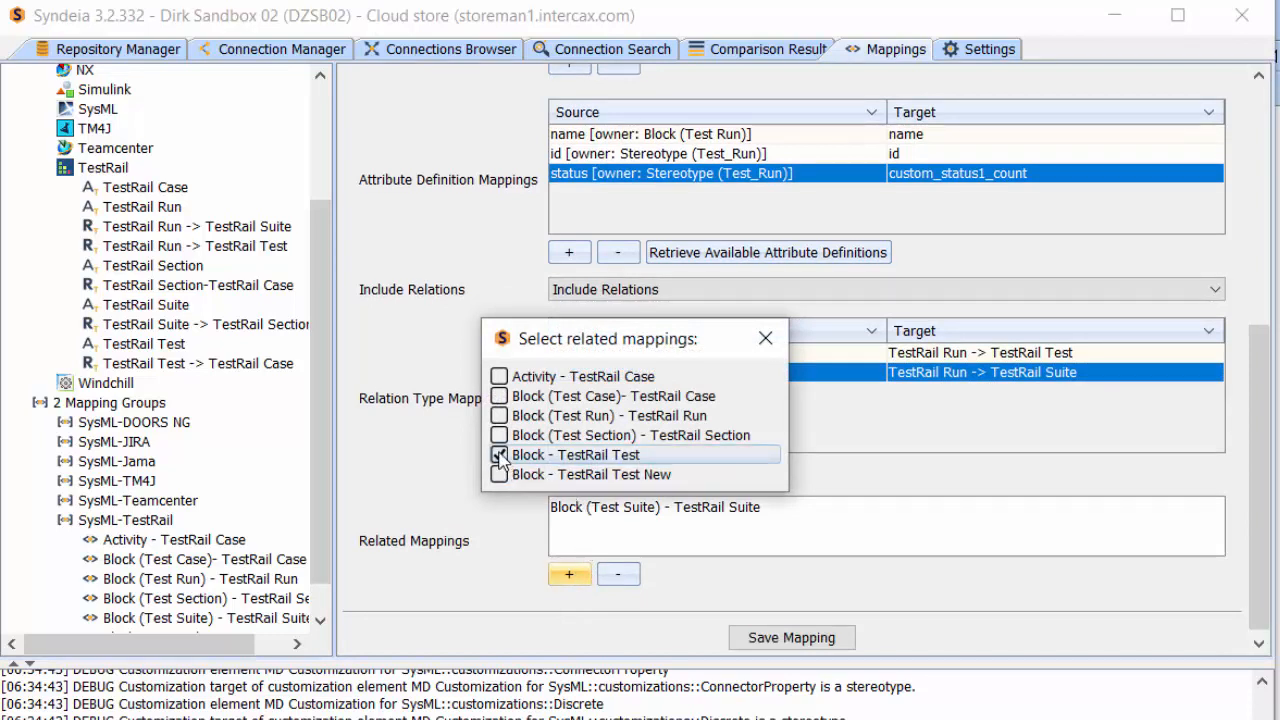
click(500, 454)
click(801, 634)
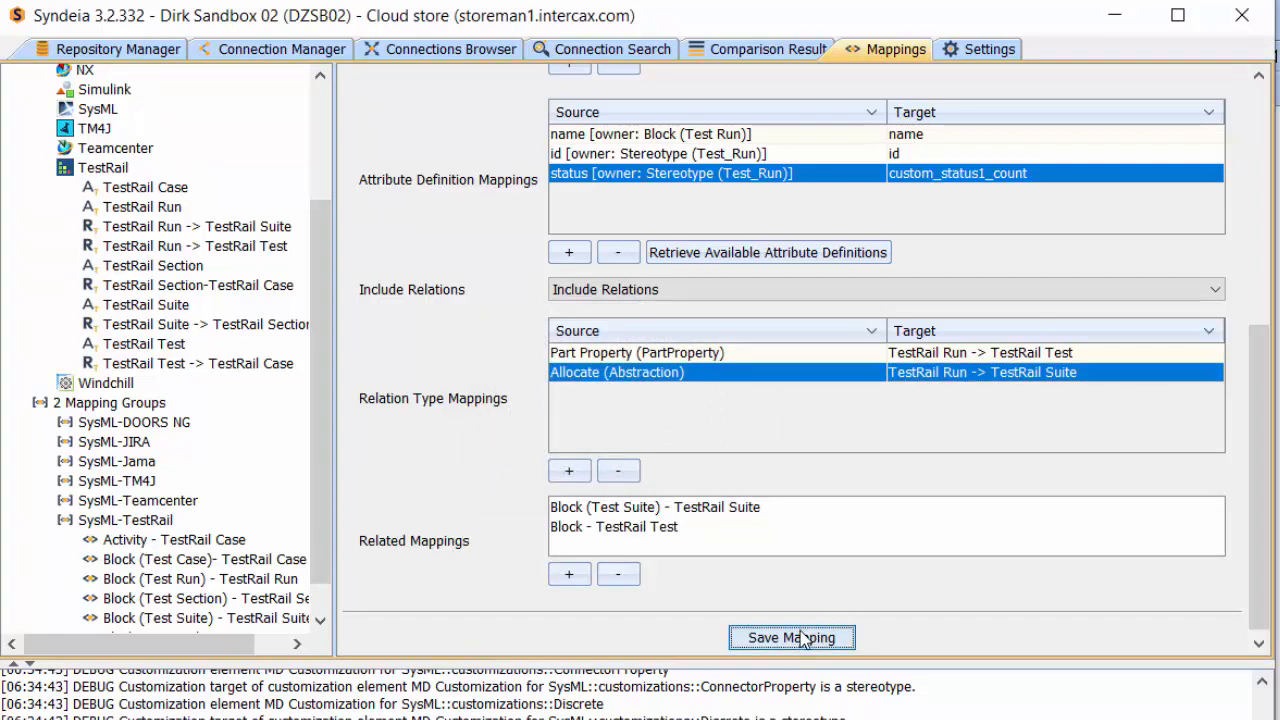
drag(325, 560, 328, 604)
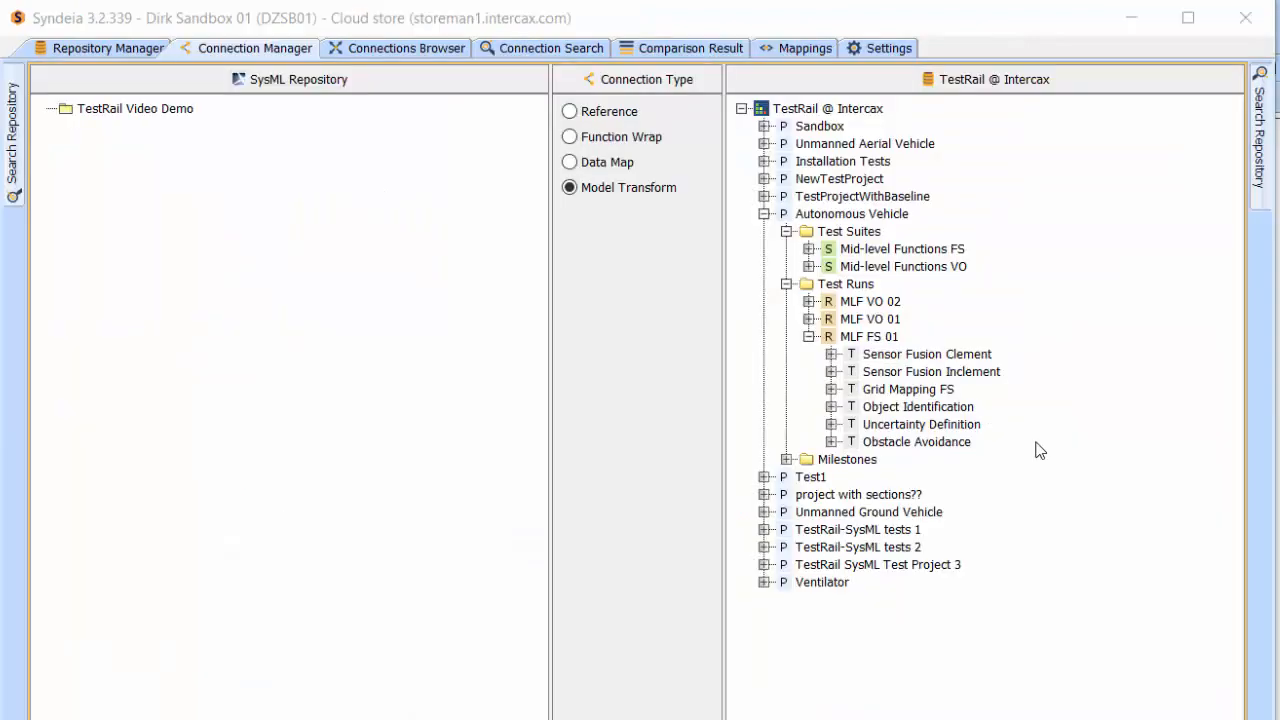
Model-transform the TestRail run MLF FS 01 into the TestRail Video Demo package using the Block - TestRail Run with Relationships mapping
click(833, 340)
drag(833, 340, 135, 108)
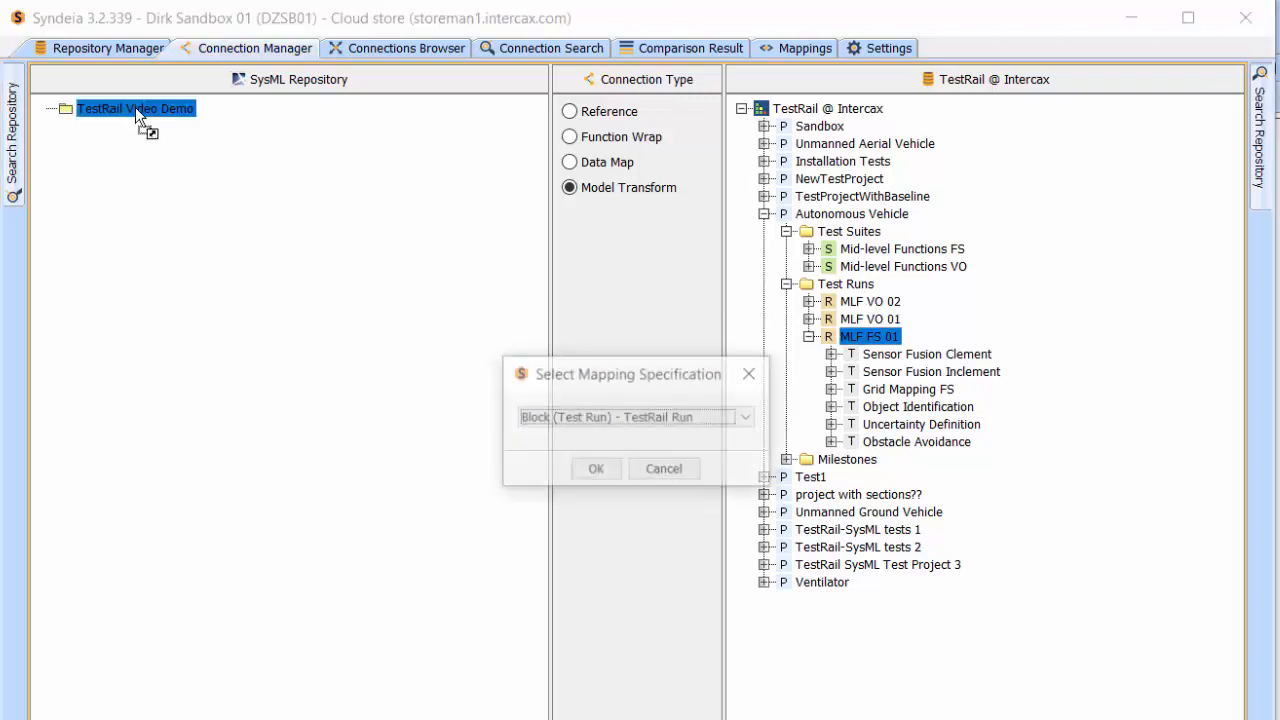
click(748, 424)
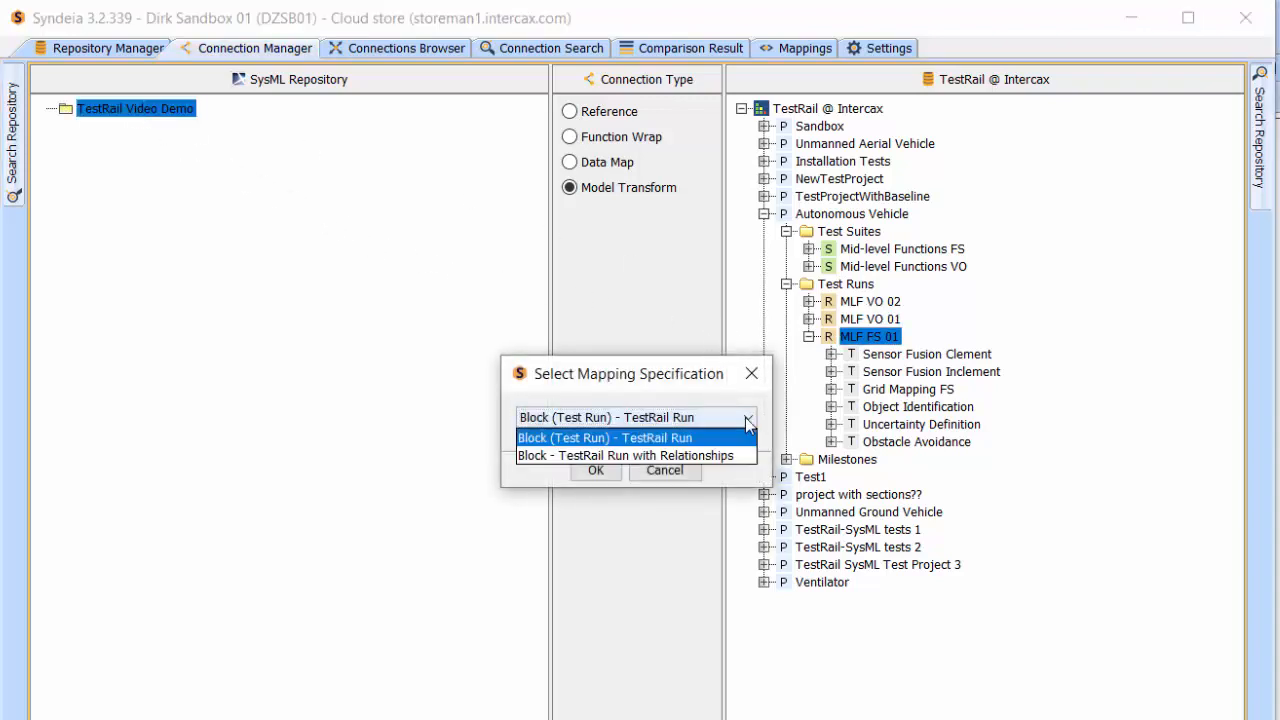
click(741, 456)
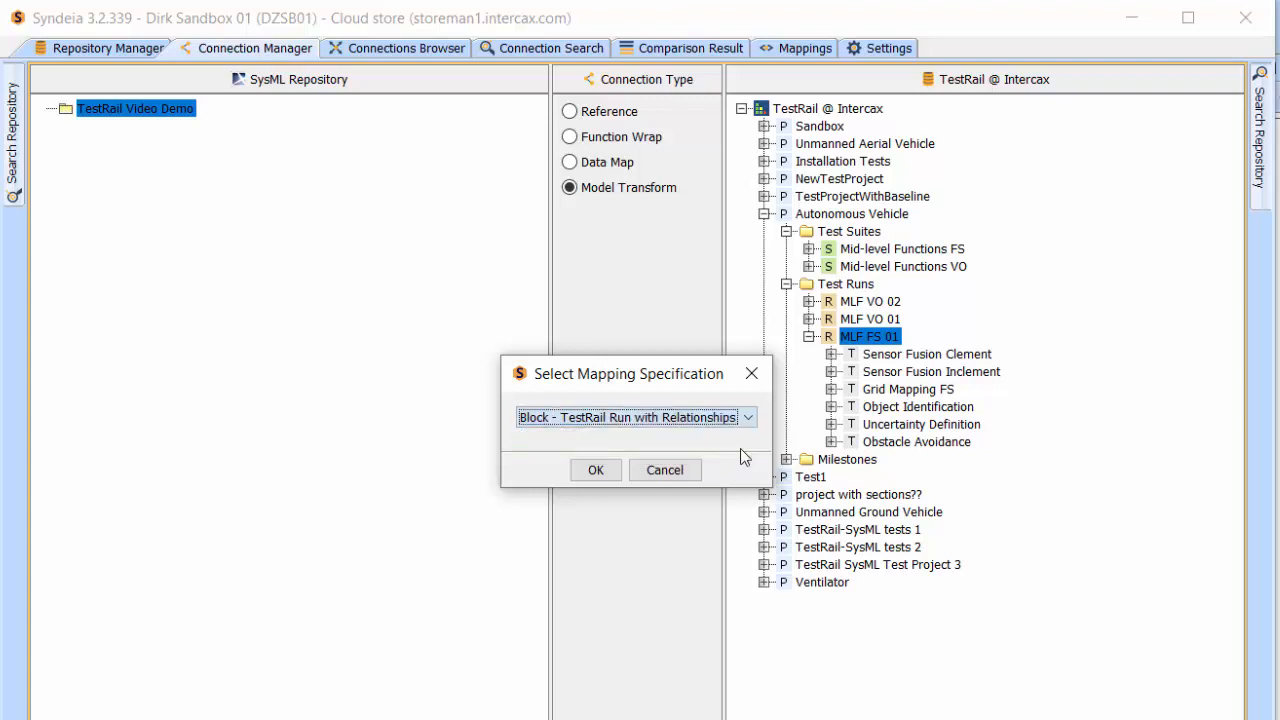
click(594, 471)
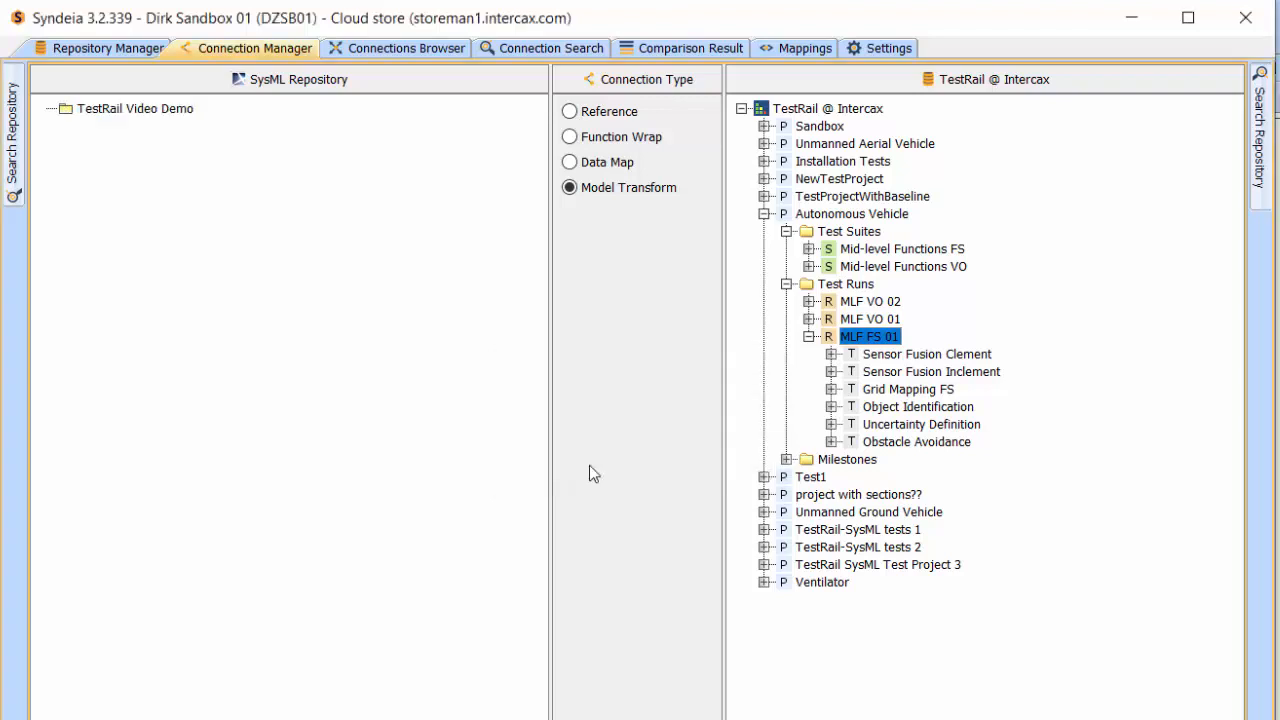